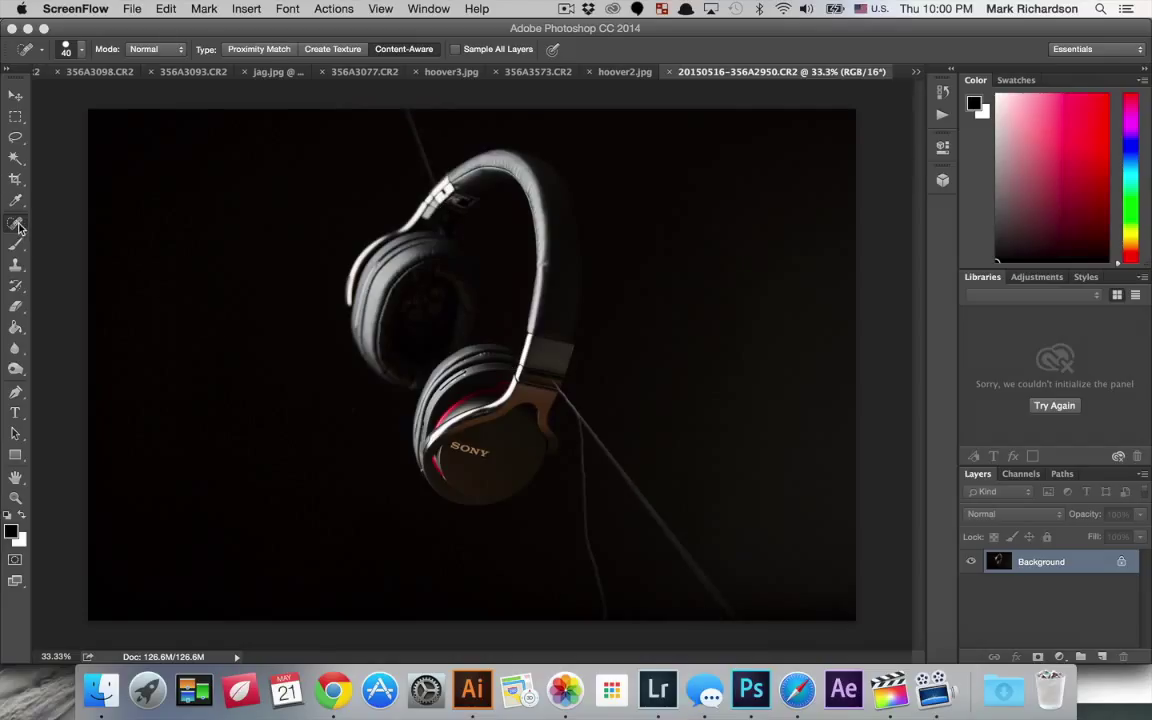
- Switch to the Spot Healing Brush, zoom in, and heal away the cable above the headband
click(18, 228)
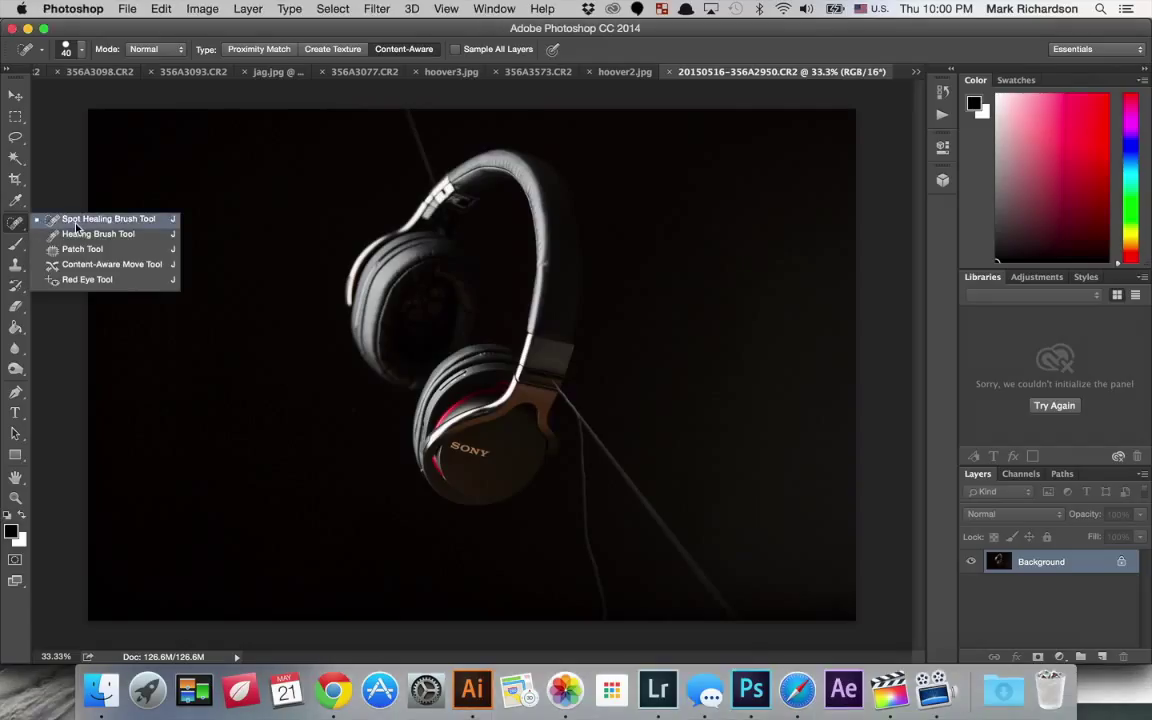
click(90, 219)
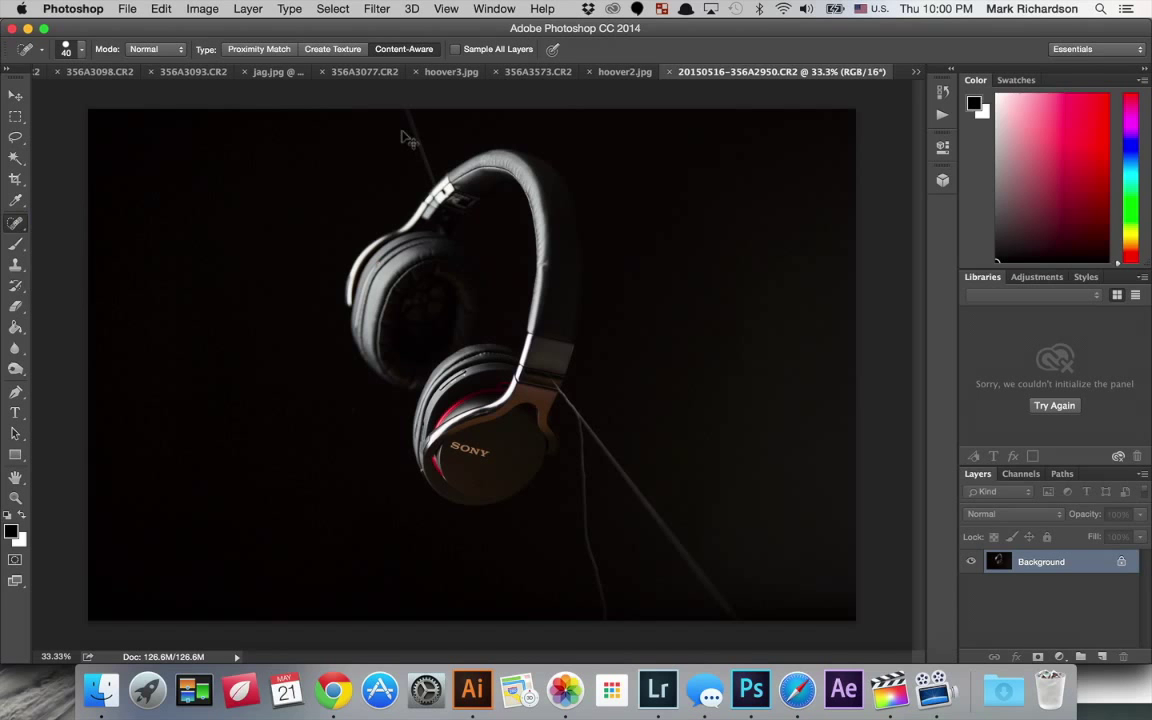
key(super+equal)
key(super+equal)
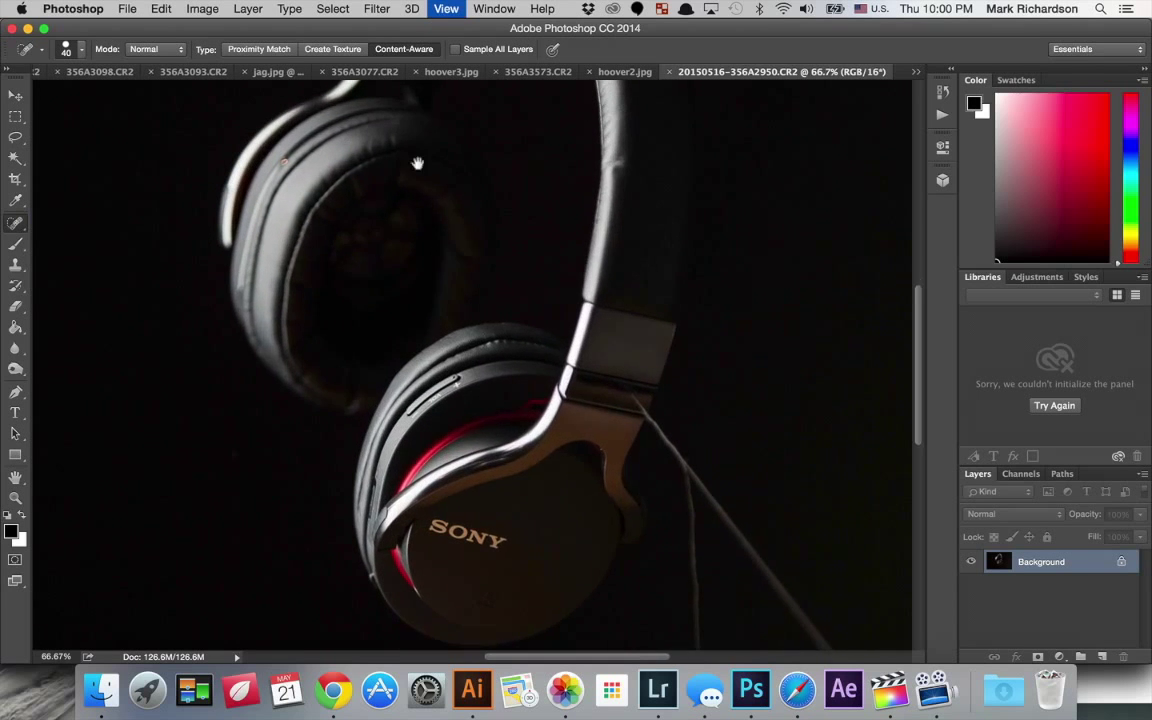
mouse_move(417, 162)
mouse_down()
mouse_move(491, 369)
mouse_move(484, 445)
mouse_up()
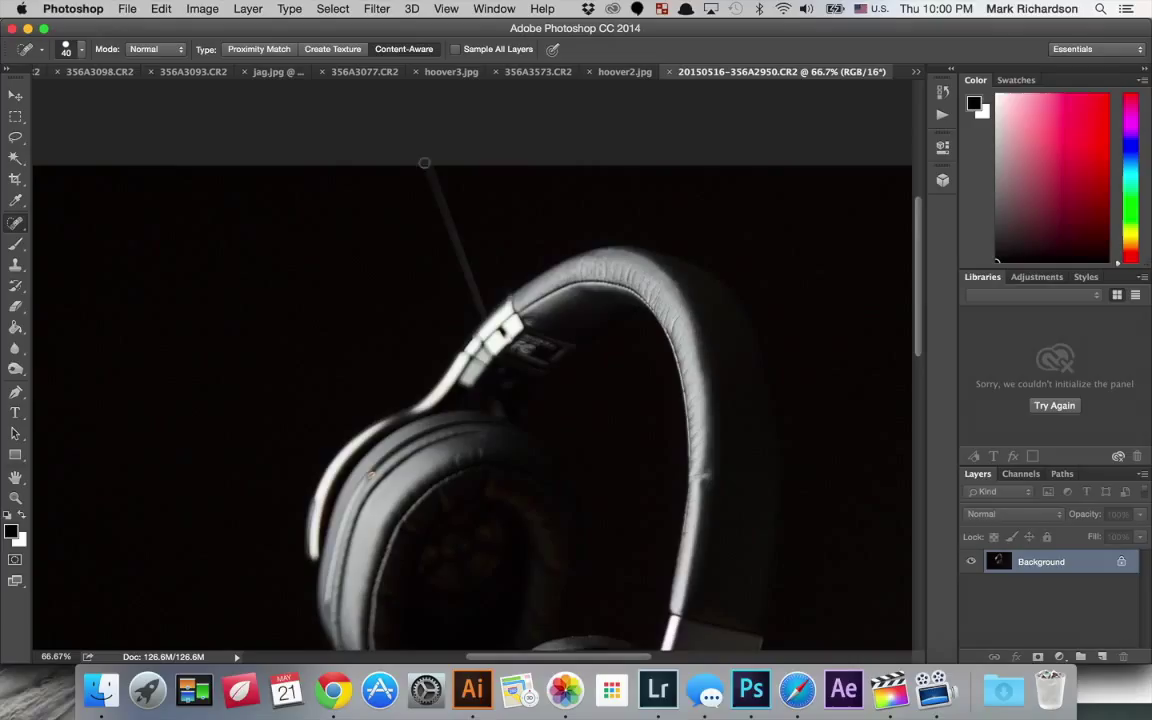
drag(429, 167, 470, 284)
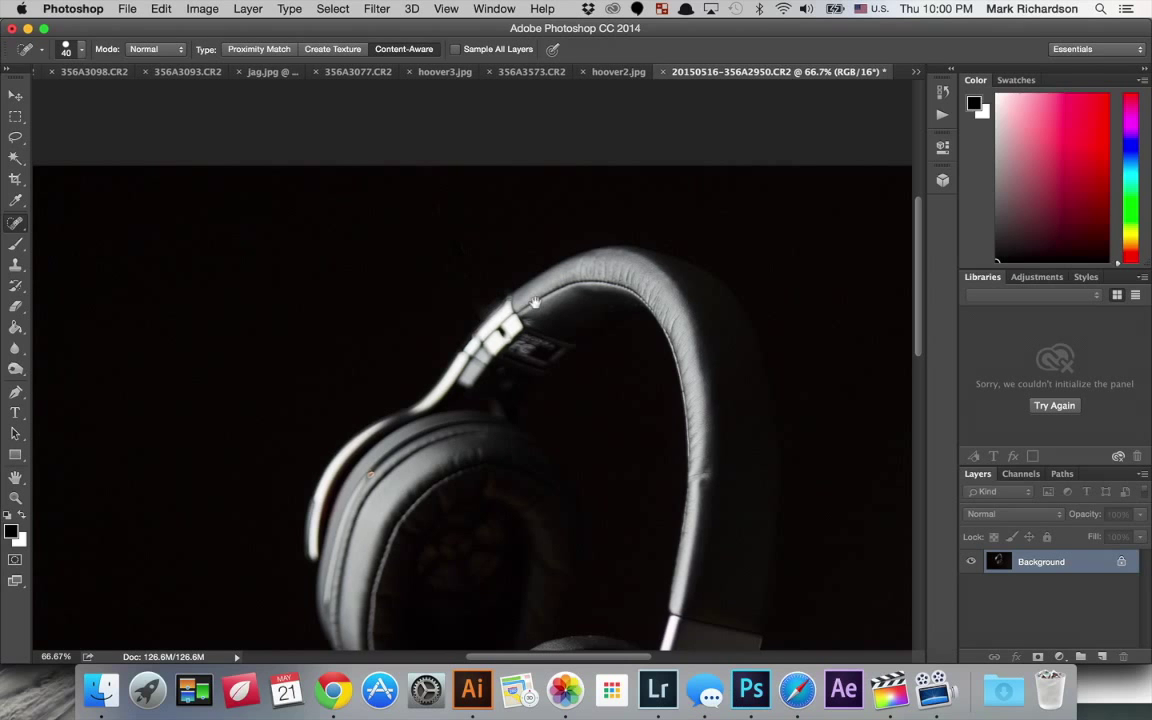
- Heal away the cable jack at the hinge and the cable running down from it
scroll(535, 302, right, 10)
scroll(535, 302, down, 5)
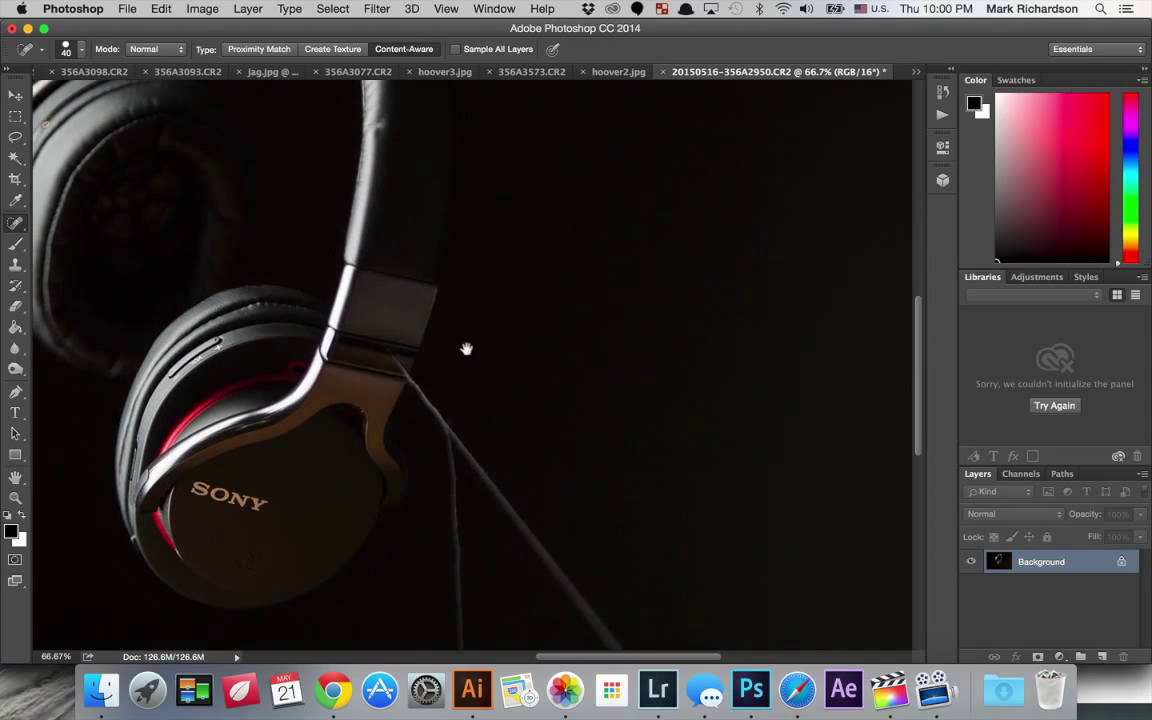
scroll(466, 349, right, 1)
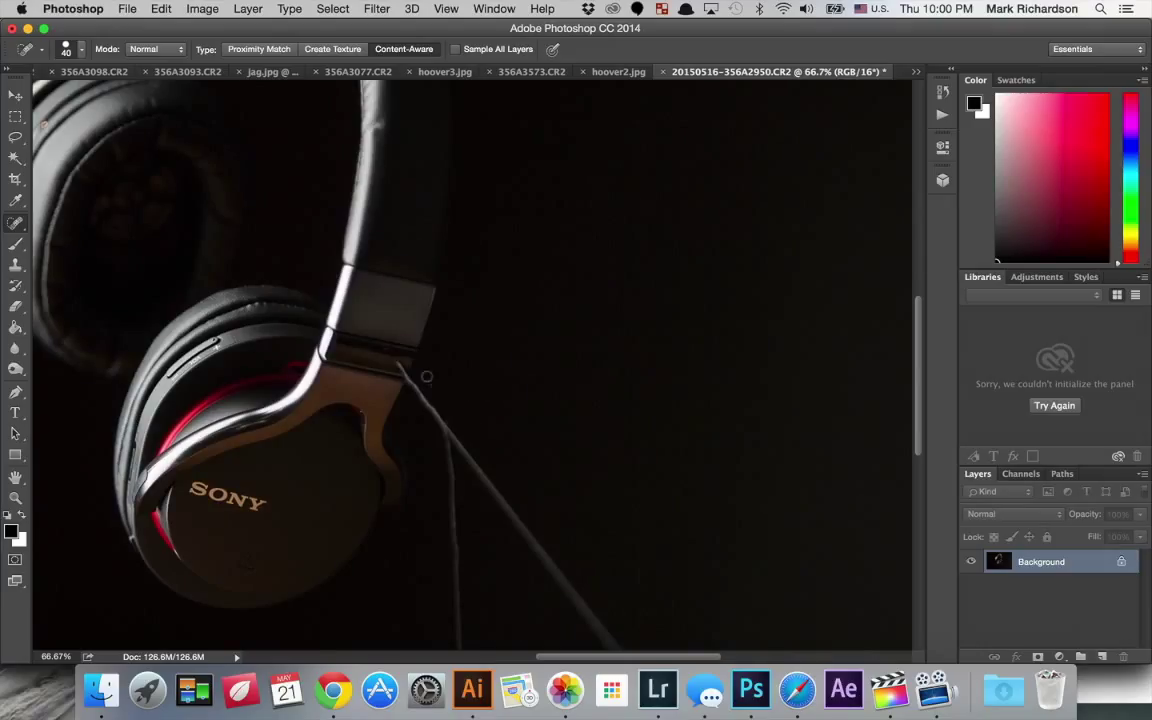
click(396, 359)
mouse_move(388, 372)
mouse_down()
mouse_move(455, 450)
mouse_move(446, 427)
mouse_up()
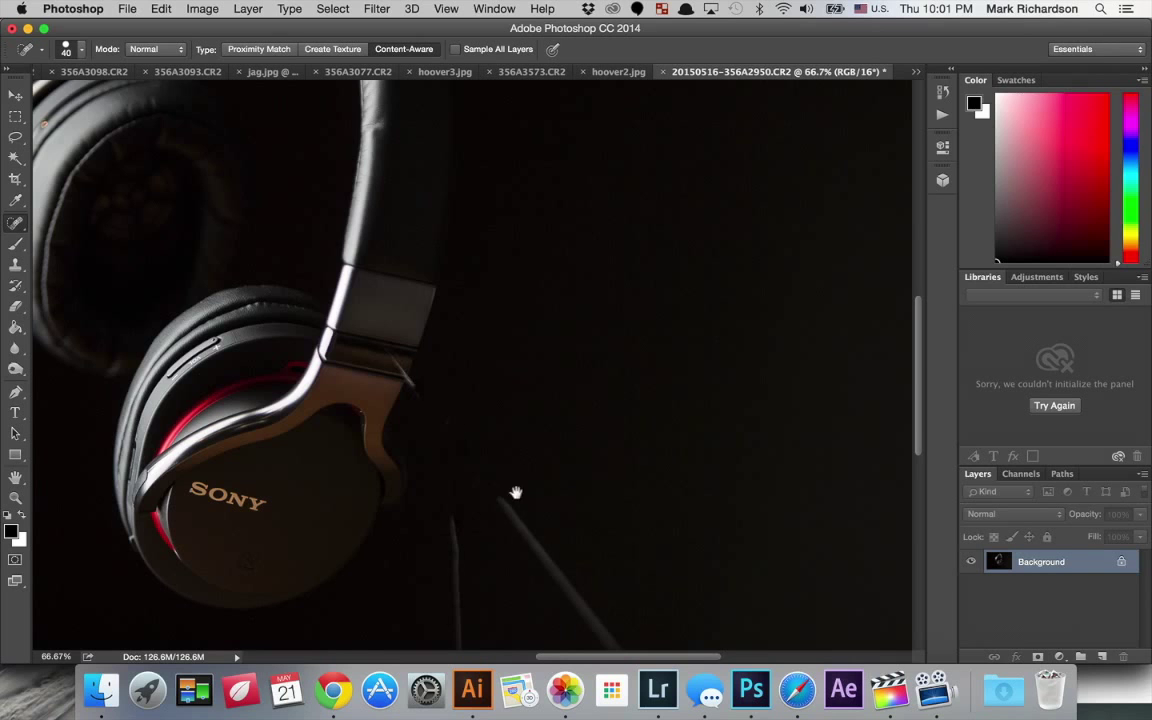
drag(516, 489, 442, 253)
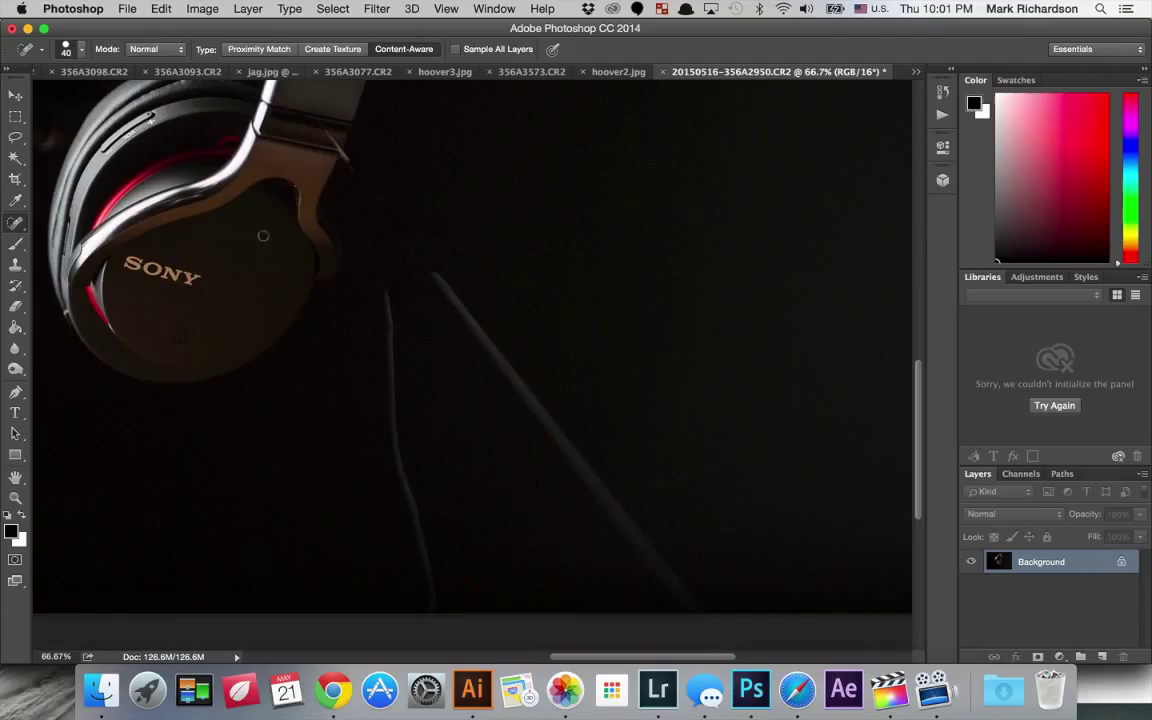
- Sample the dark background colour and brush out the diagonal, vertical and bottom cable lines
click(15, 243)
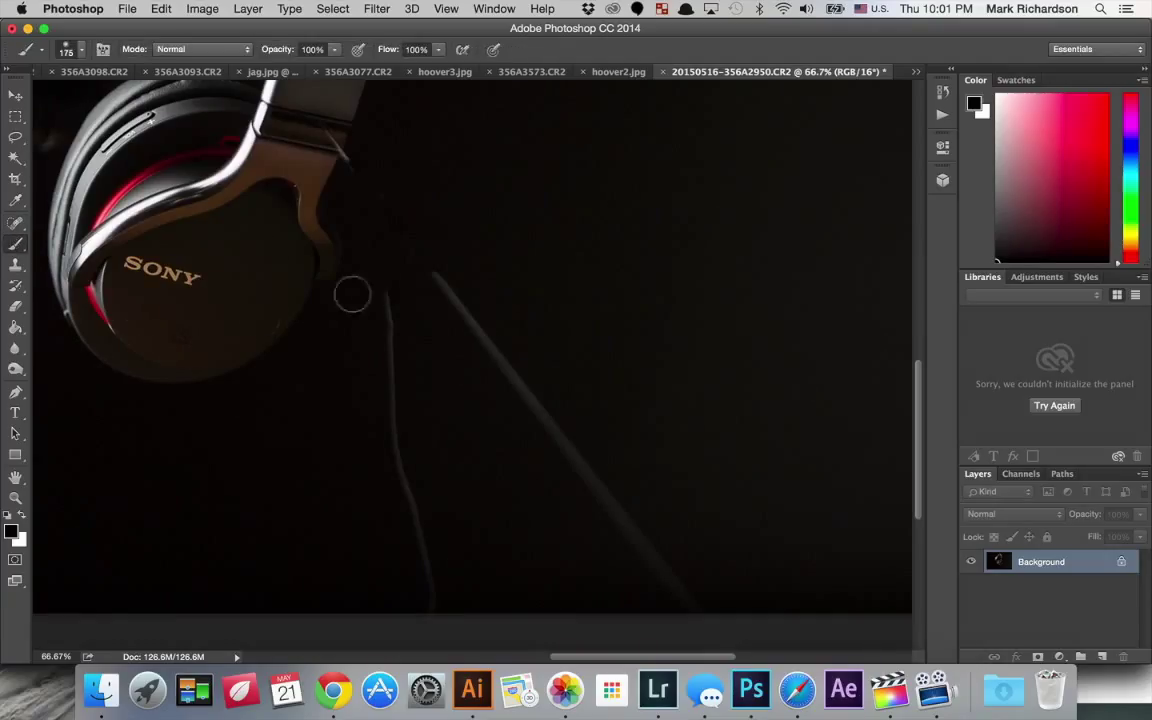
key(i)
mouse_move(505, 218)
mouse_down()
mouse_move(410, 235)
mouse_move(478, 355)
mouse_up()
click(500, 232)
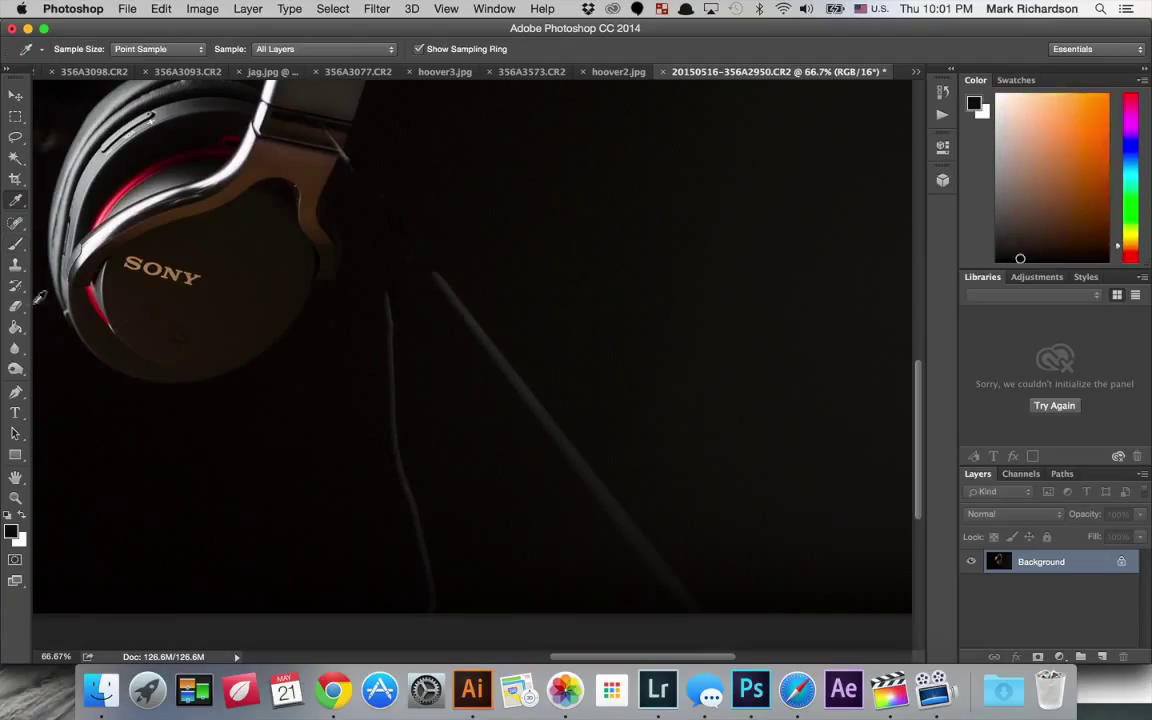
click(15, 243)
mouse_move(459, 340)
mouse_down()
mouse_move(495, 401)
mouse_move(539, 418)
mouse_move(466, 302)
mouse_move(625, 553)
mouse_up()
mouse_move(456, 422)
mouse_down()
mouse_move(411, 299)
mouse_move(388, 297)
mouse_move(384, 454)
mouse_move(408, 571)
mouse_move(387, 422)
mouse_up()
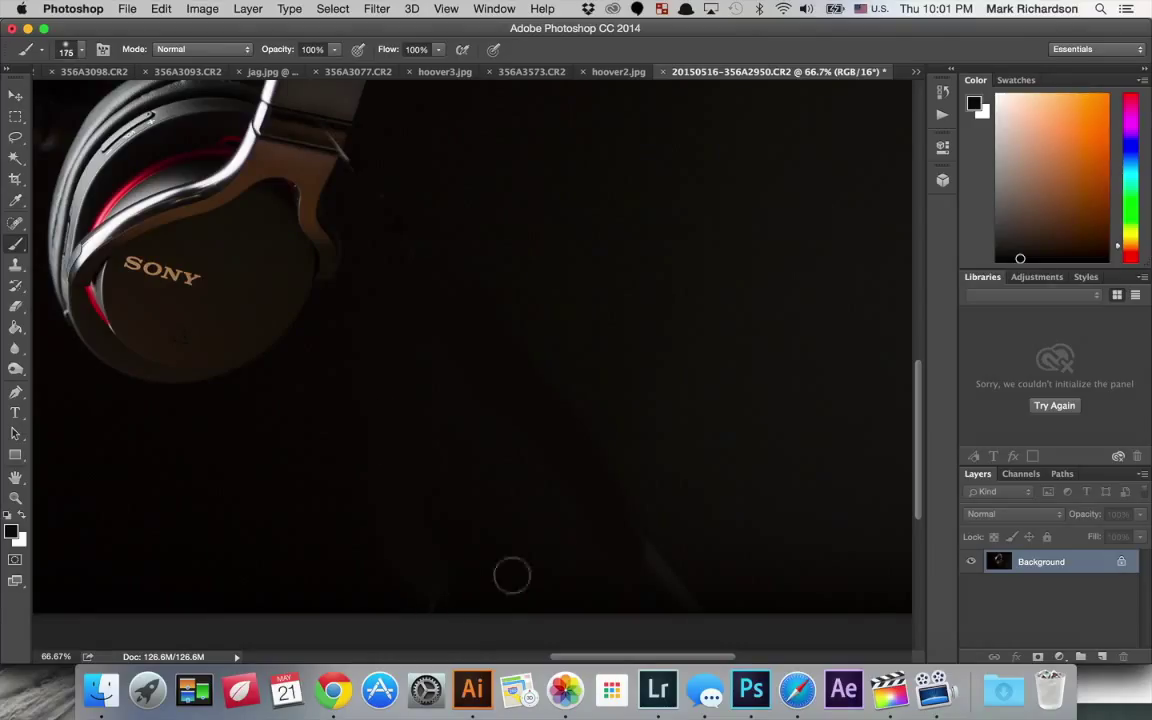
drag(643, 522, 679, 595)
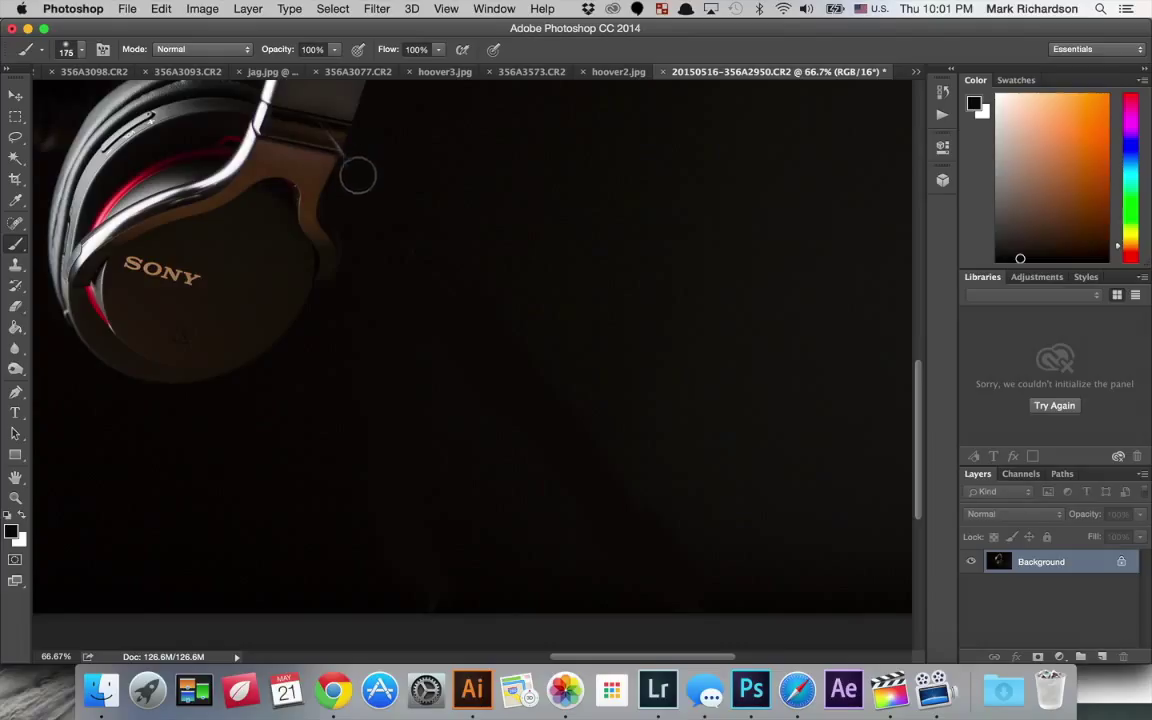
- Zoom to 200% on the hinge and clone clean headband areas over the cable trace, then zoom out
click(15, 263)
click(50, 263)
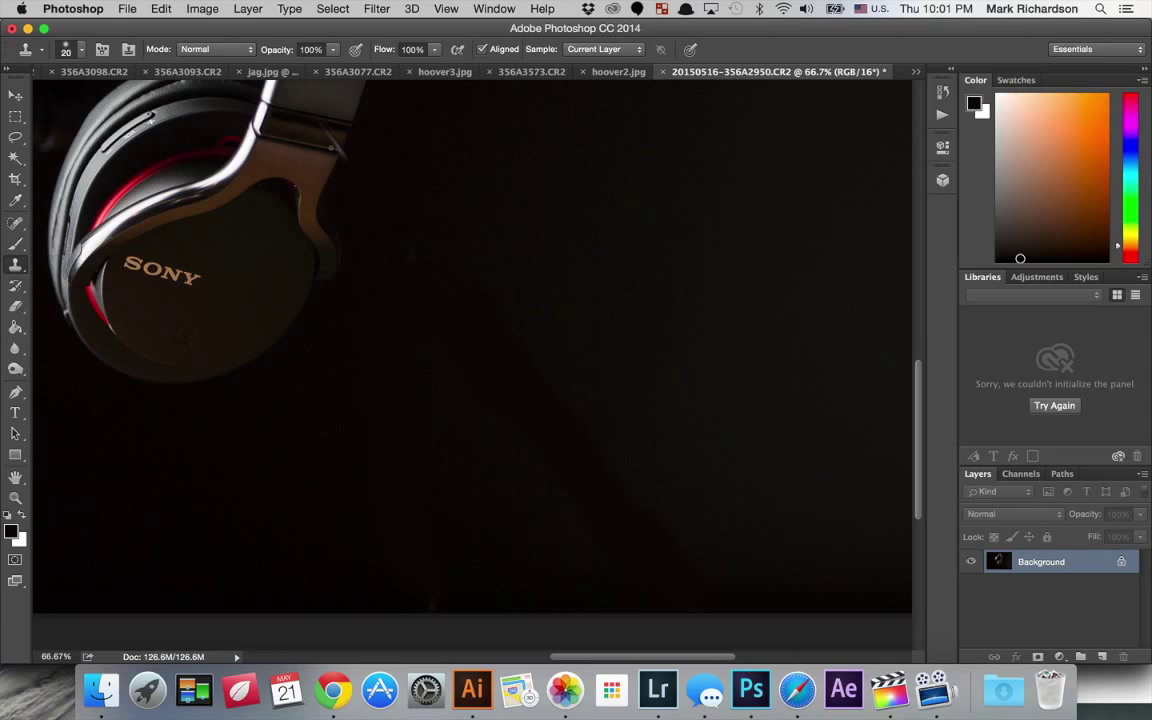
key(super+plus)
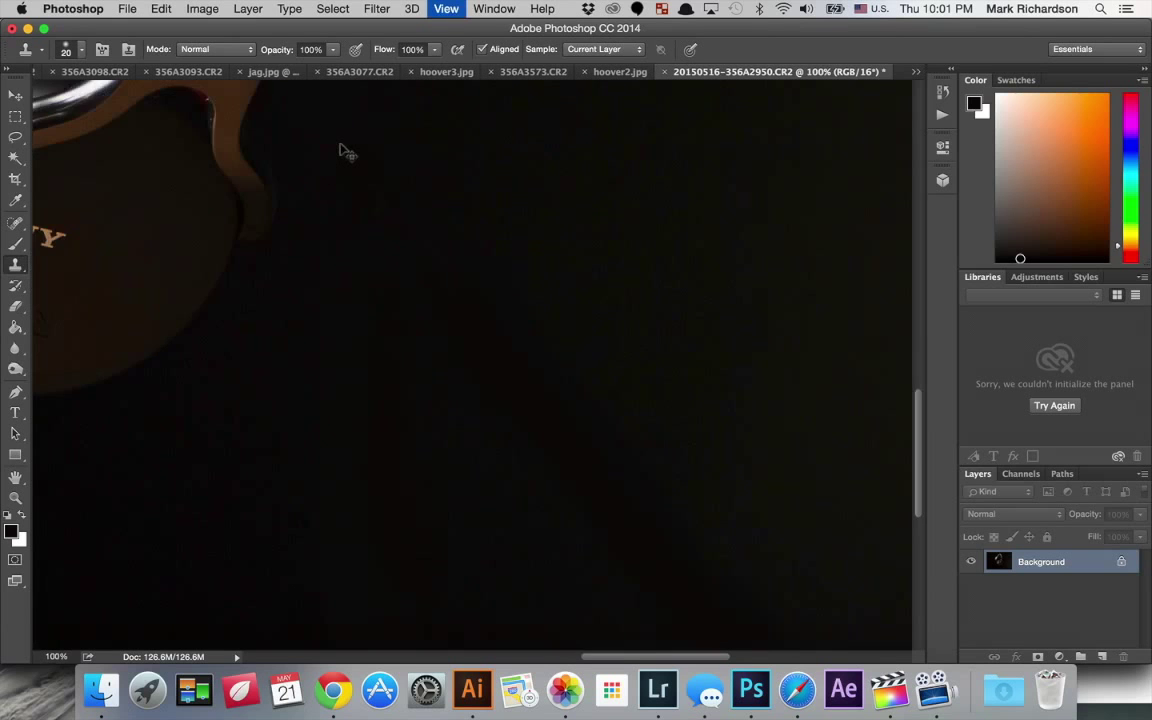
key(super+plus)
mouse_move(429, 347)
mouse_down()
mouse_move(558, 483)
mouse_move(530, 267)
mouse_up()
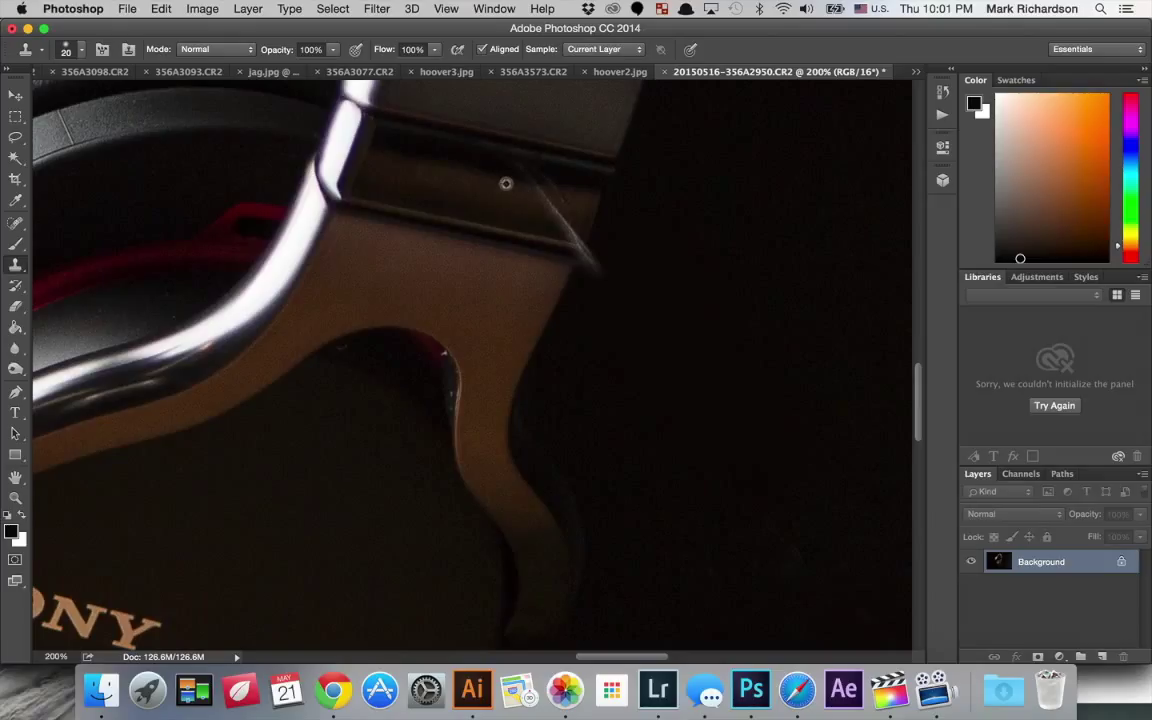
mouse_move(491, 180)
mouse_down()
mouse_move(540, 196)
mouse_move(558, 226)
mouse_up()
alt+click(465, 169)
mouse_move(548, 193)
mouse_down()
mouse_move(558, 193)
mouse_move(540, 193)
mouse_move(552, 205)
mouse_up()
alt+click(480, 173)
mouse_move(535, 193)
mouse_down()
mouse_move(560, 198)
mouse_move(566, 213)
mouse_move(517, 216)
mouse_move(570, 233)
mouse_move(535, 221)
mouse_move(591, 258)
mouse_up()
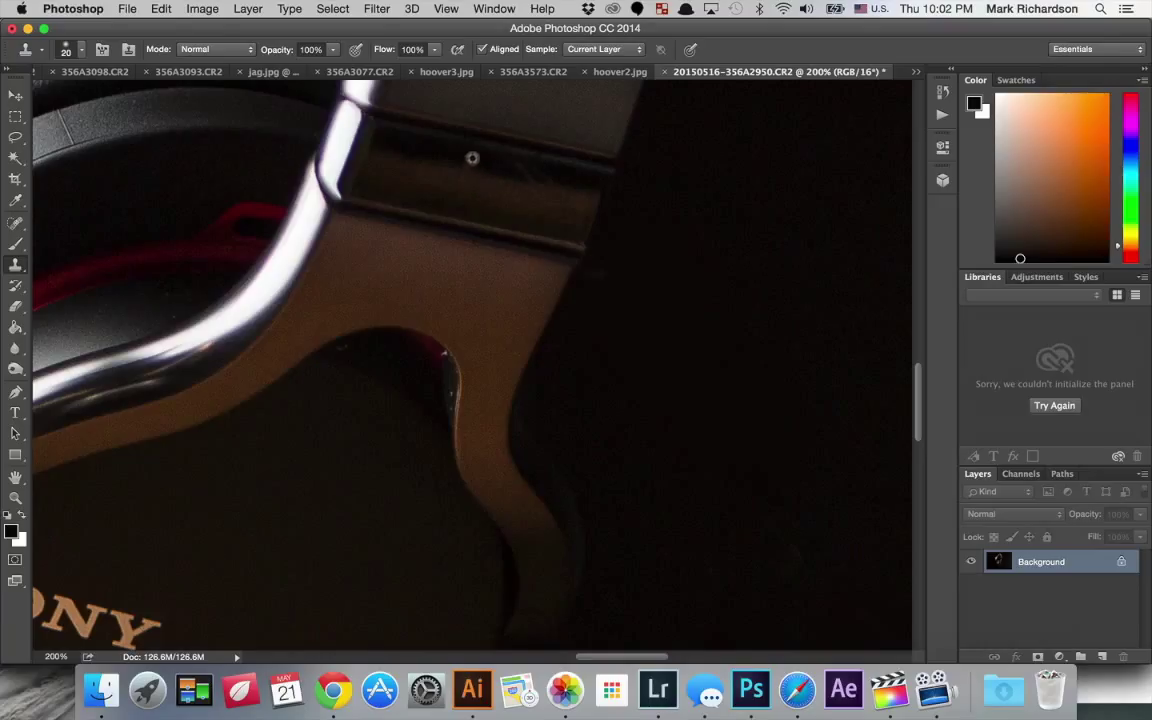
mouse_move(472, 158)
mouse_down()
mouse_move(517, 167)
mouse_move(540, 188)
mouse_up()
key(super+minus)
key(super+minus)
key(super+minus)
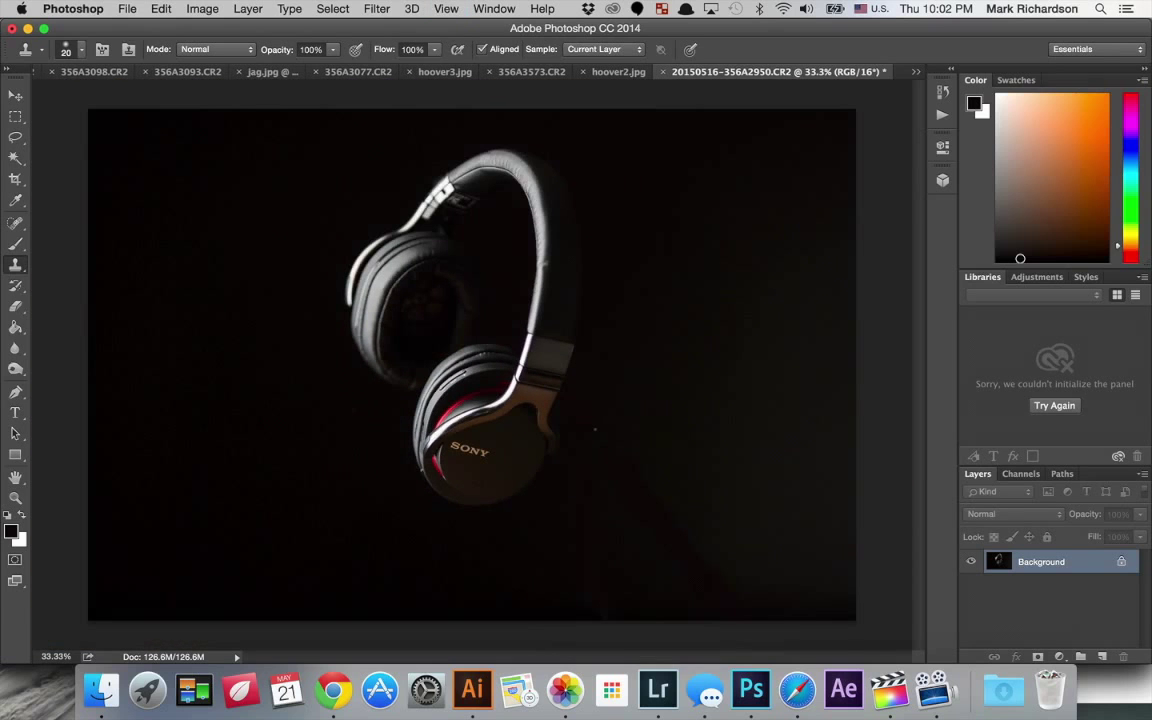
- Search GraphicRiver in Chrome for 'sandstorm' and open the SandStorm Photoshop Action item page
click(334, 693)
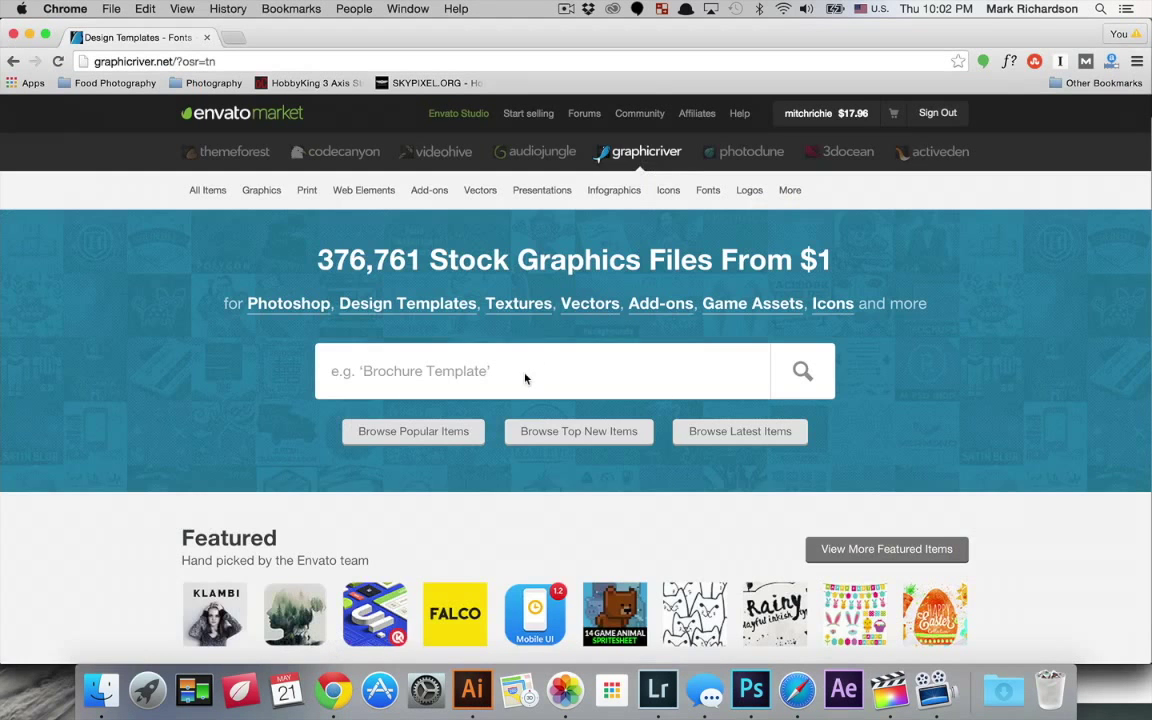
text(q)
key(BackSpace)
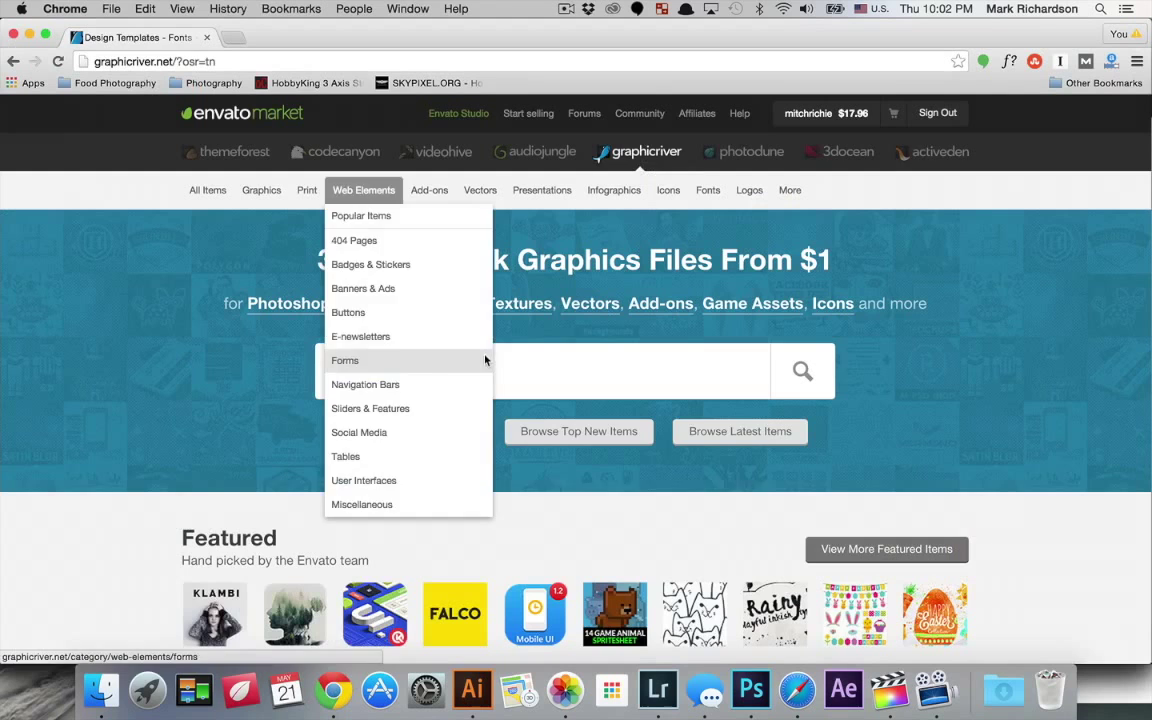
click(525, 373)
text(sands)
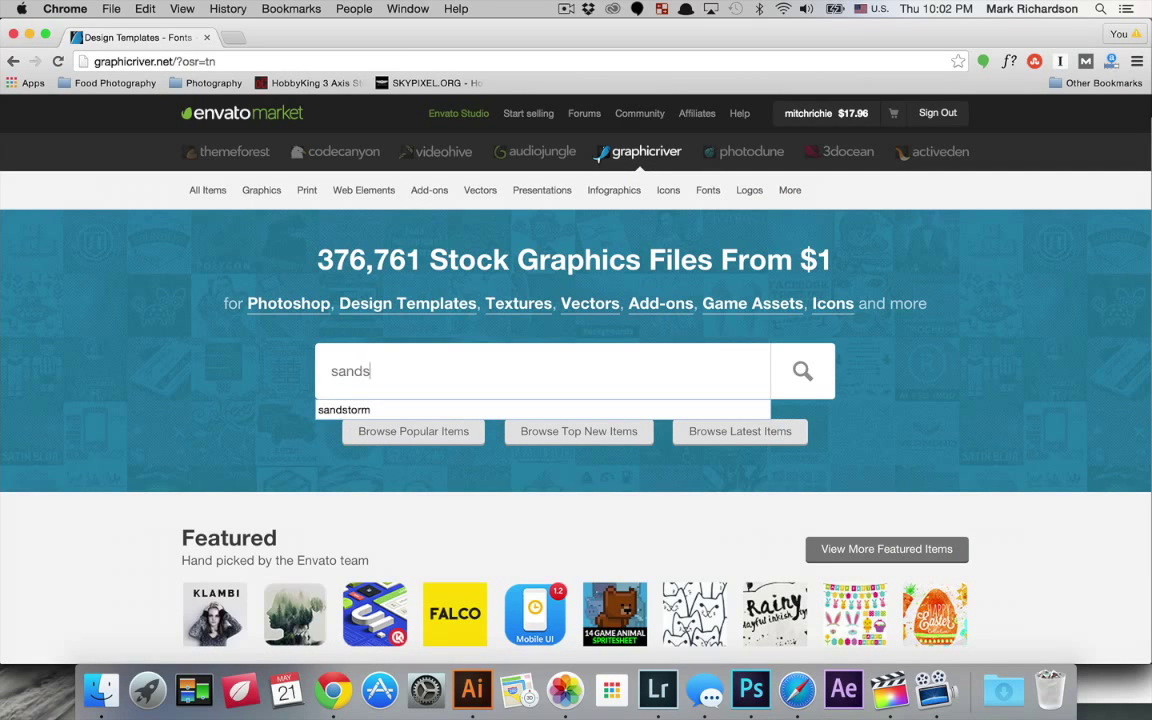
text(torm)
key(Return)
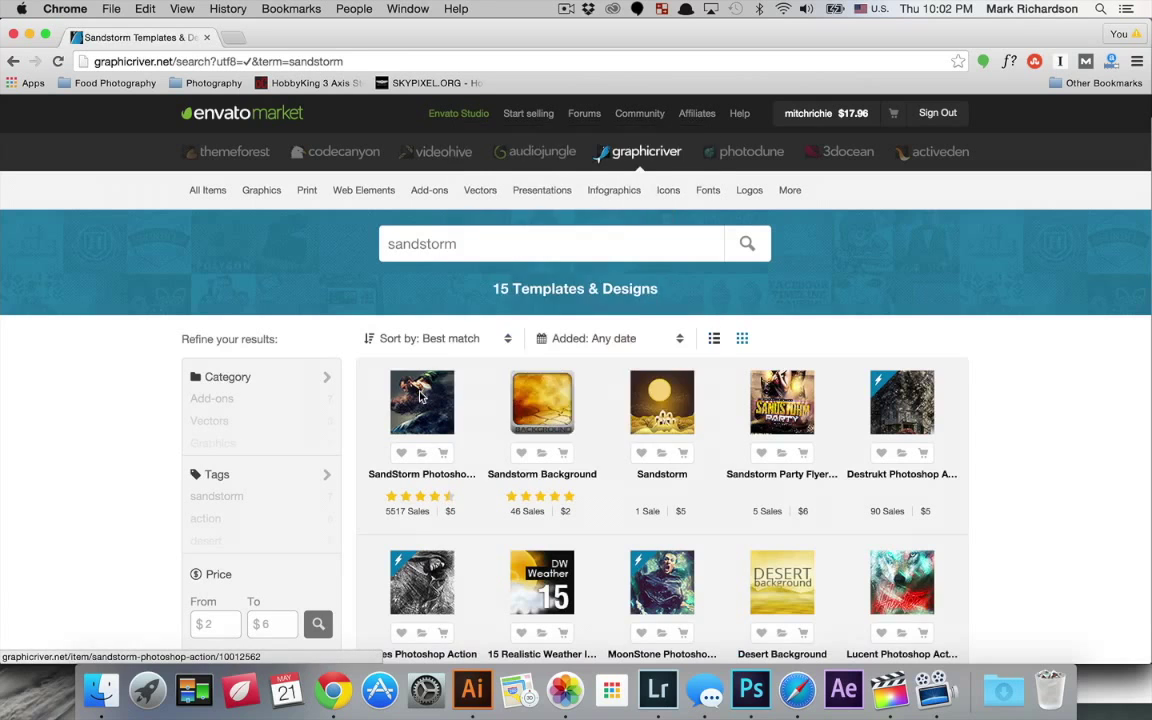
mouse_move(420, 397)
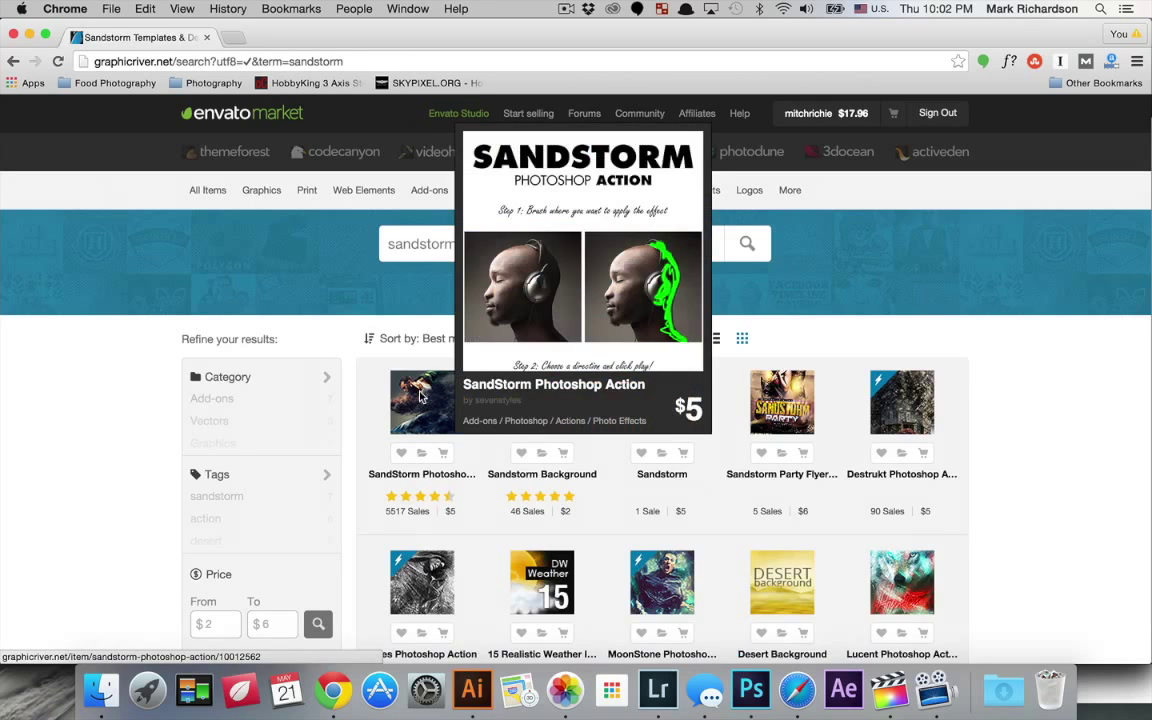
click(420, 397)
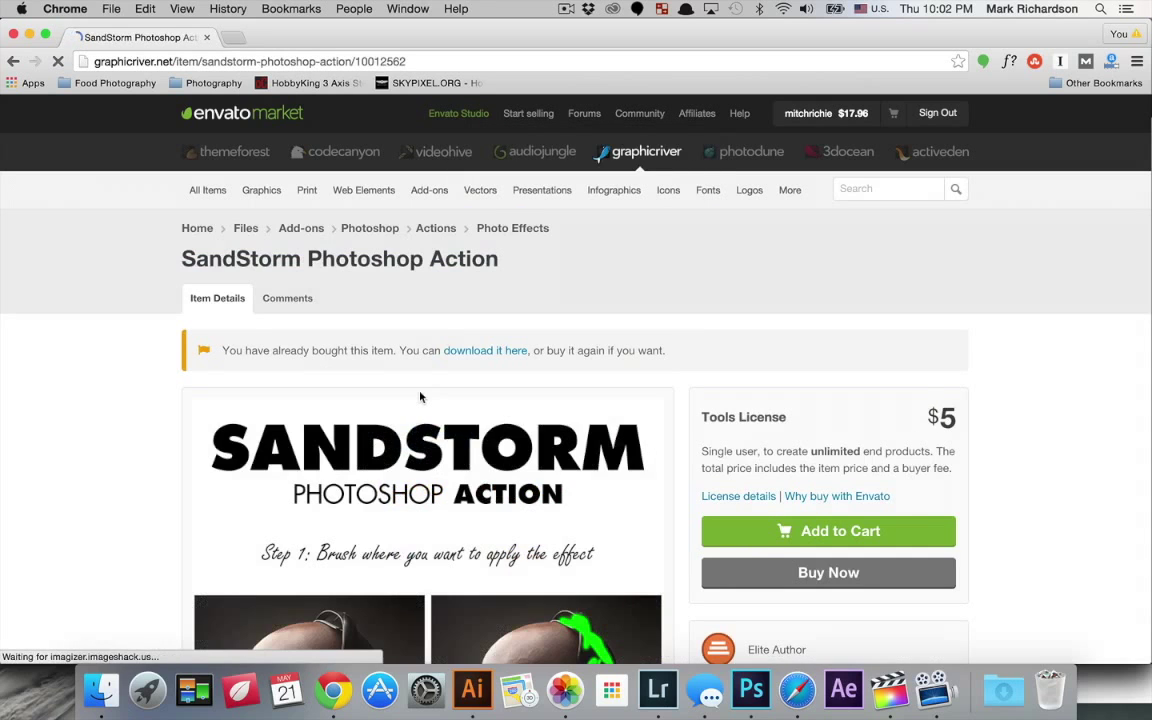
- Scroll through the SandStorm product page and back up to the Step 1 preview images
scroll(420, 397, down, 5)
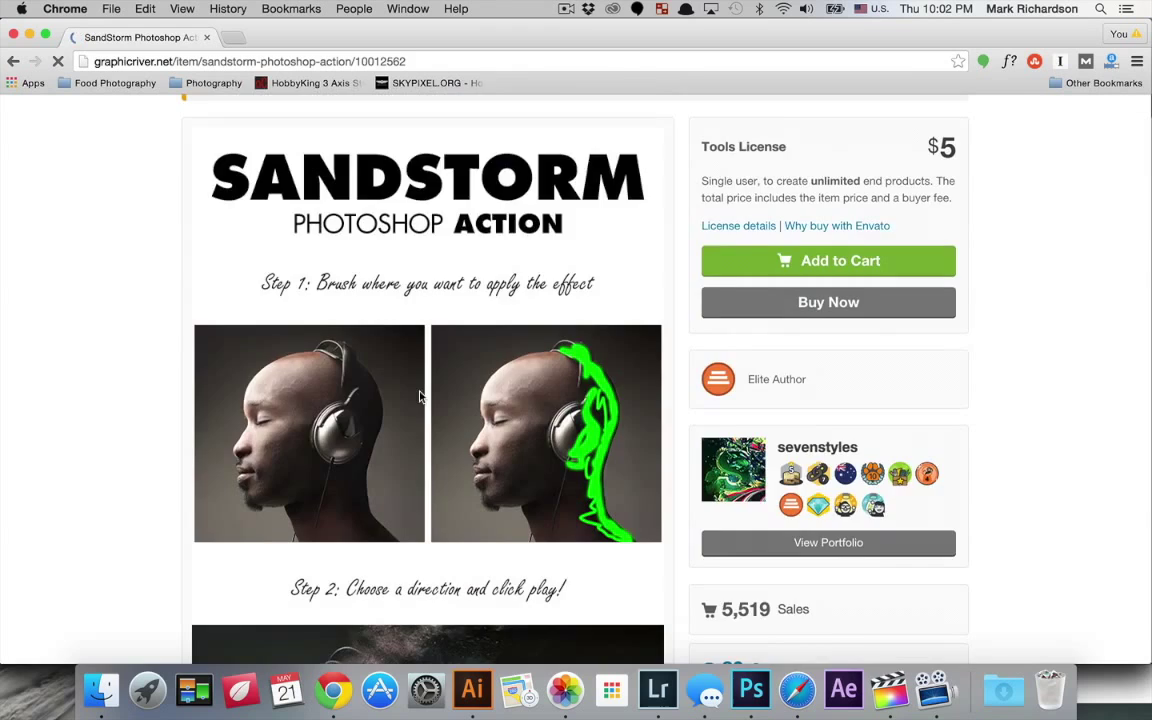
scroll(420, 397, down, 7)
scroll(437, 329, up, 6)
scroll(437, 330, down, 4)
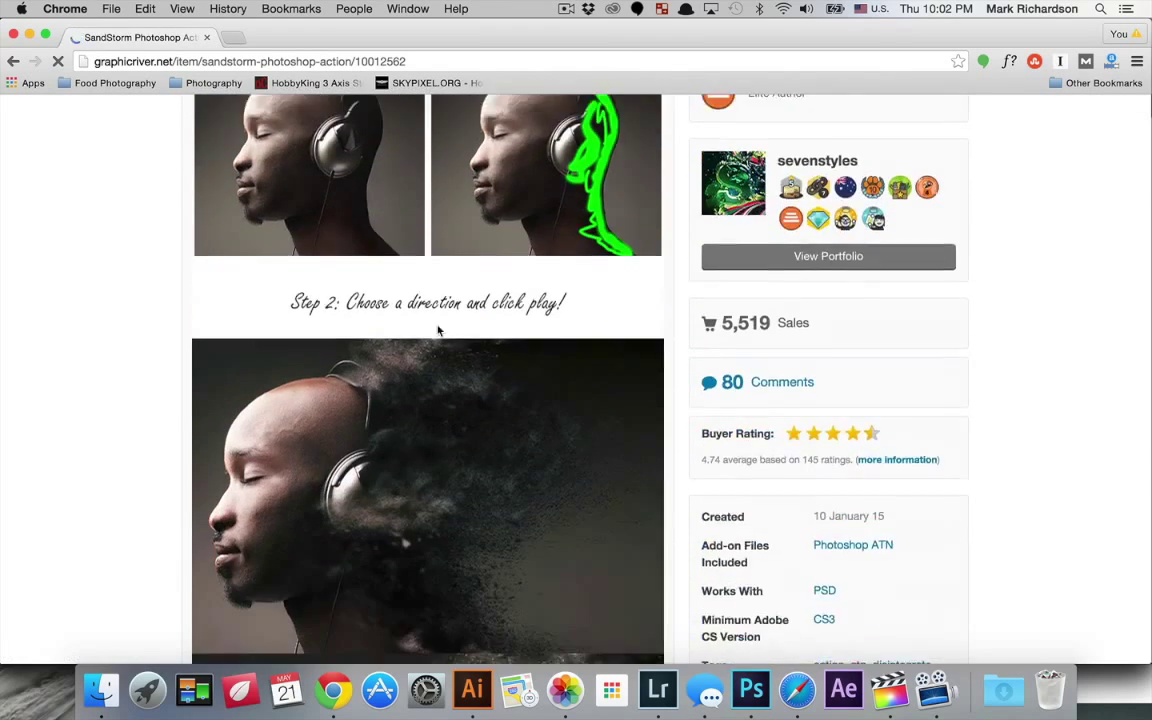
scroll(437, 330, down, 10)
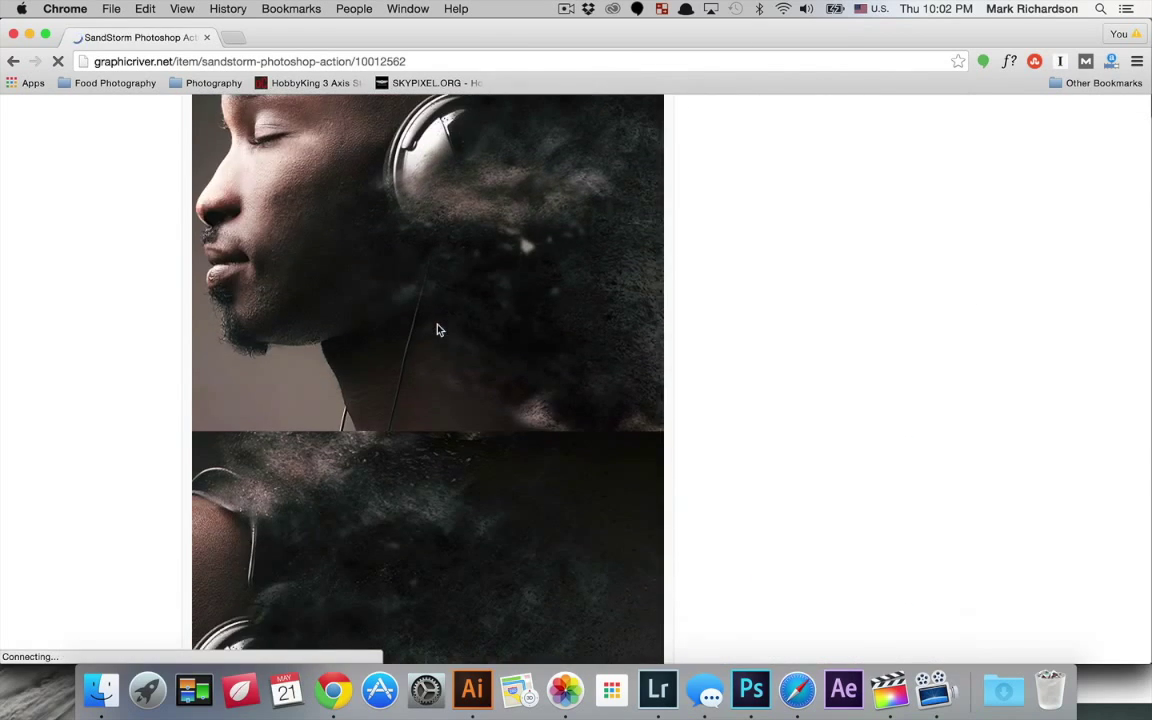
scroll(511, 350, down, 10)
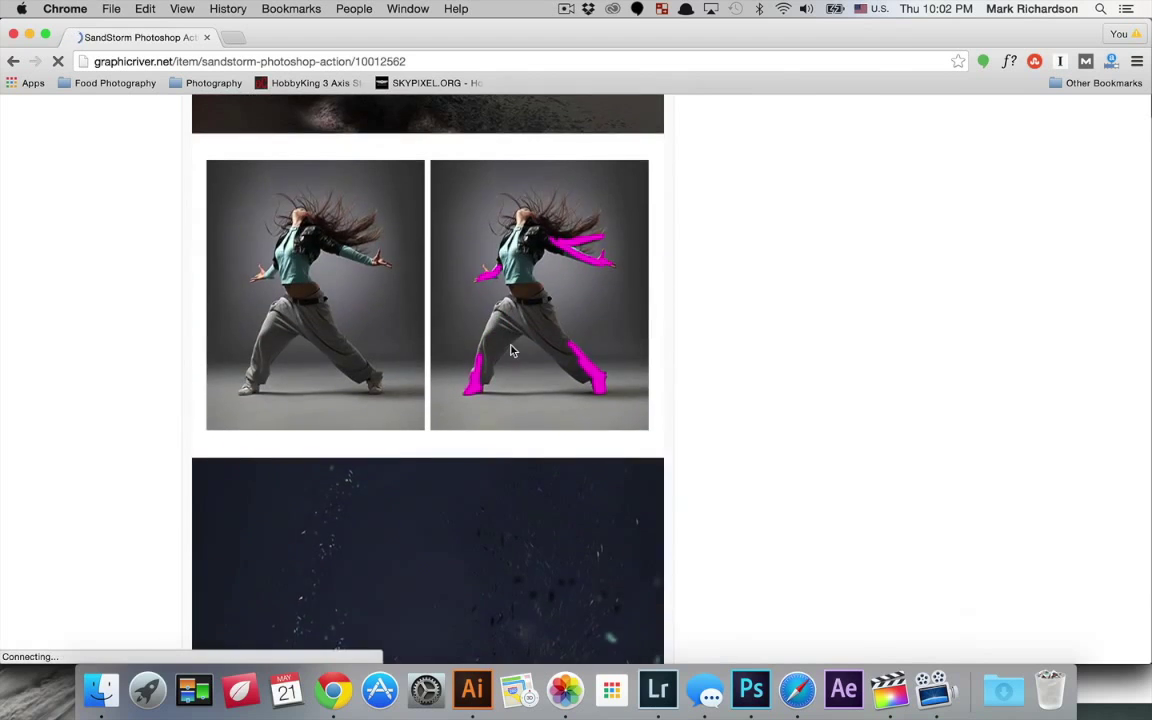
scroll(511, 350, down, 10)
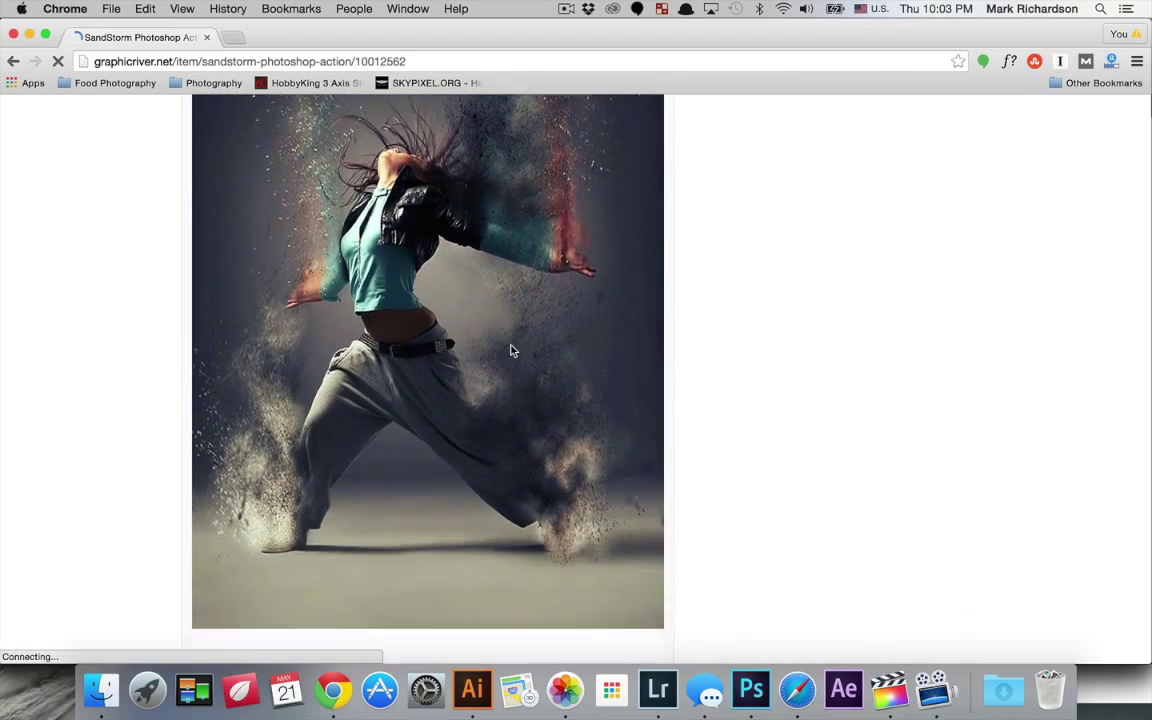
scroll(511, 350, down, 5)
scroll(511, 350, up, 20)
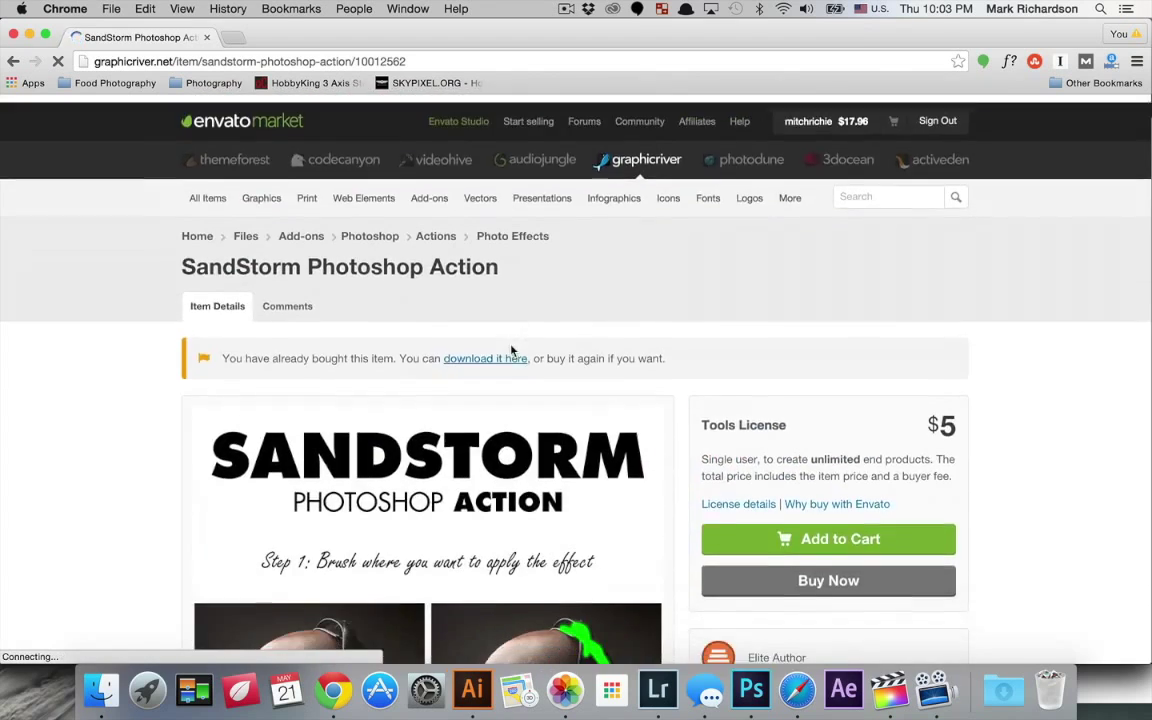
scroll(511, 350, down, 5)
scroll(511, 345, up, 4)
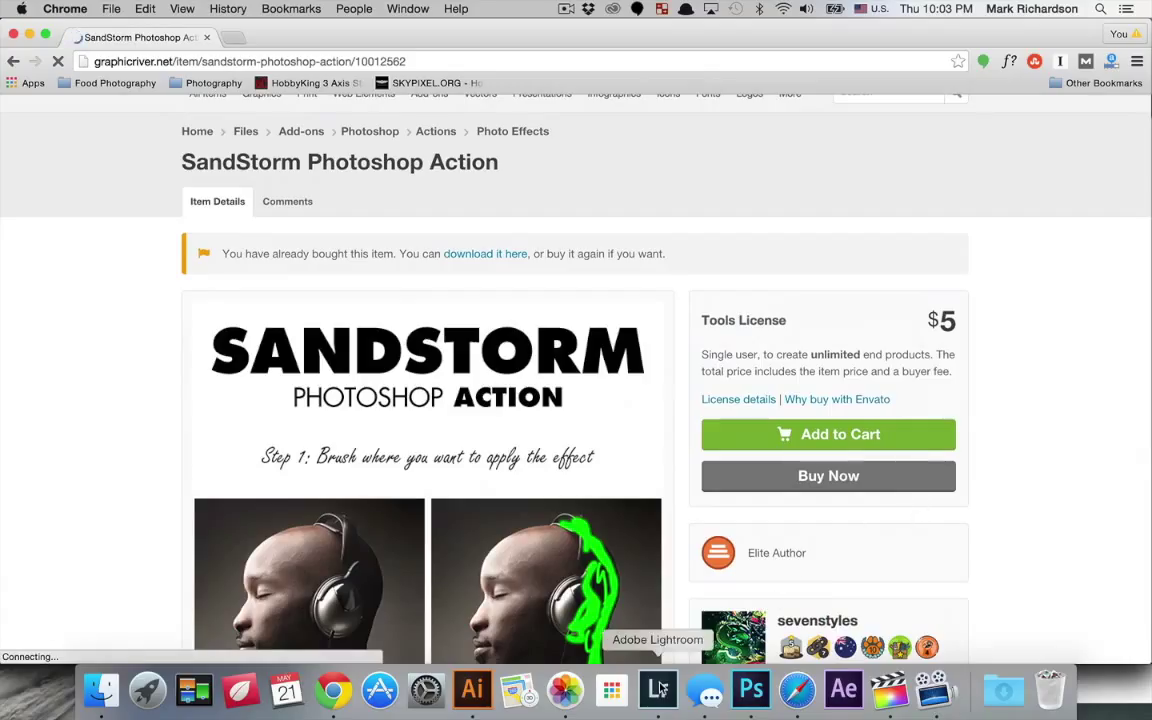
- Return to Photoshop and show the Actions panel via Window > Actions
click(751, 690)
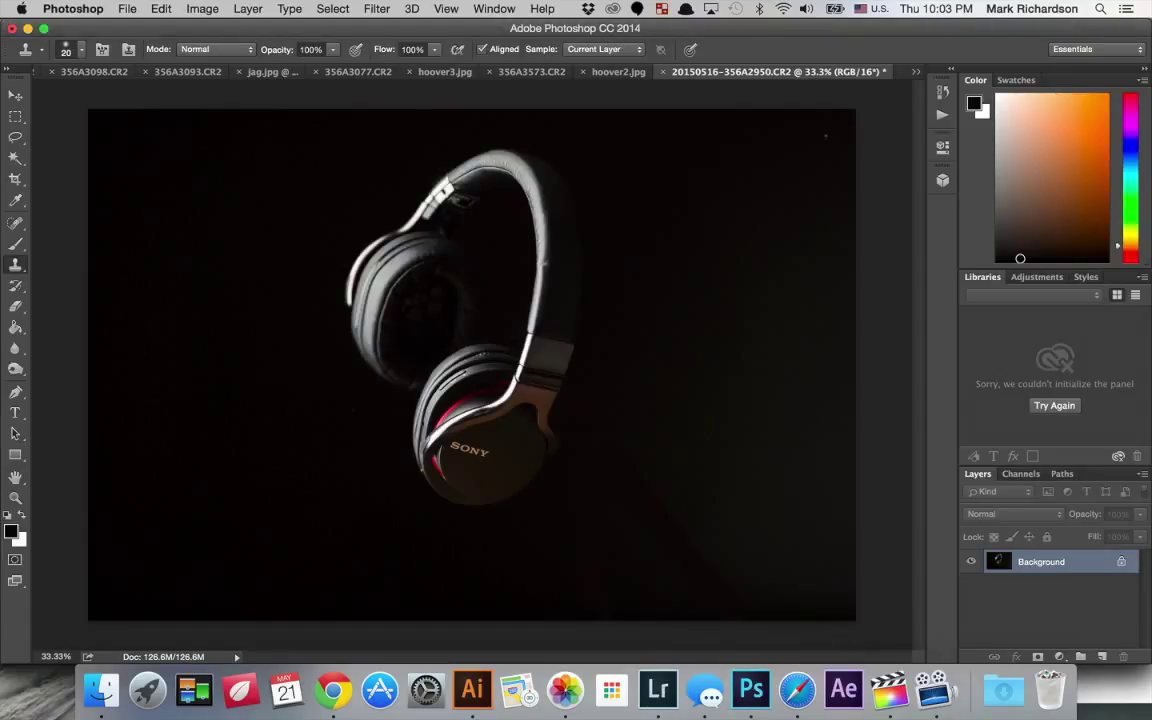
click(494, 8)
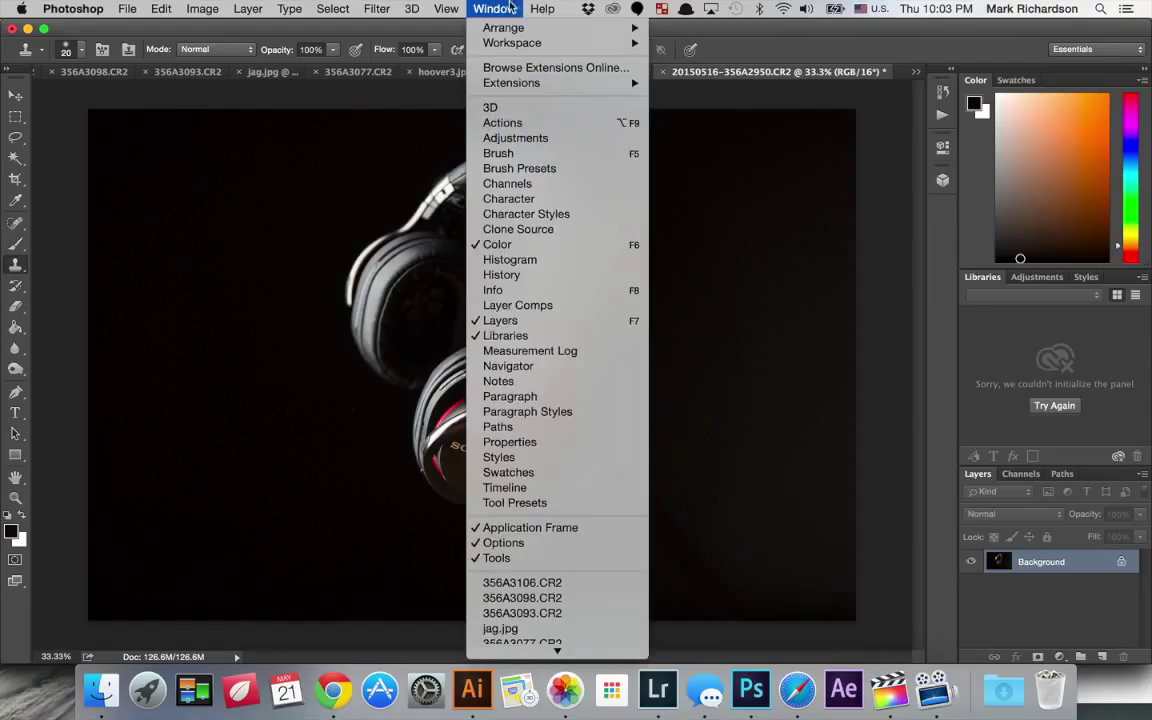
click(501, 123)
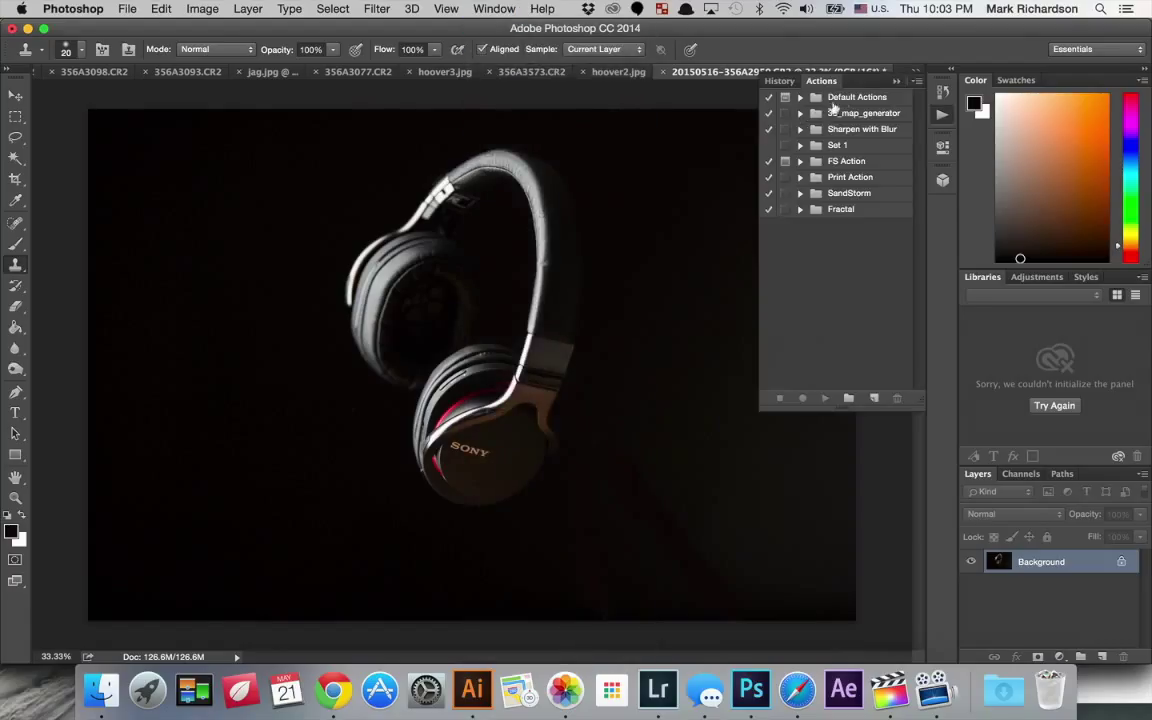
- Expand the SandStorm action set to reveal its LEFT, RIGHT, UP, DOWN and MIDDLE actions
click(918, 84)
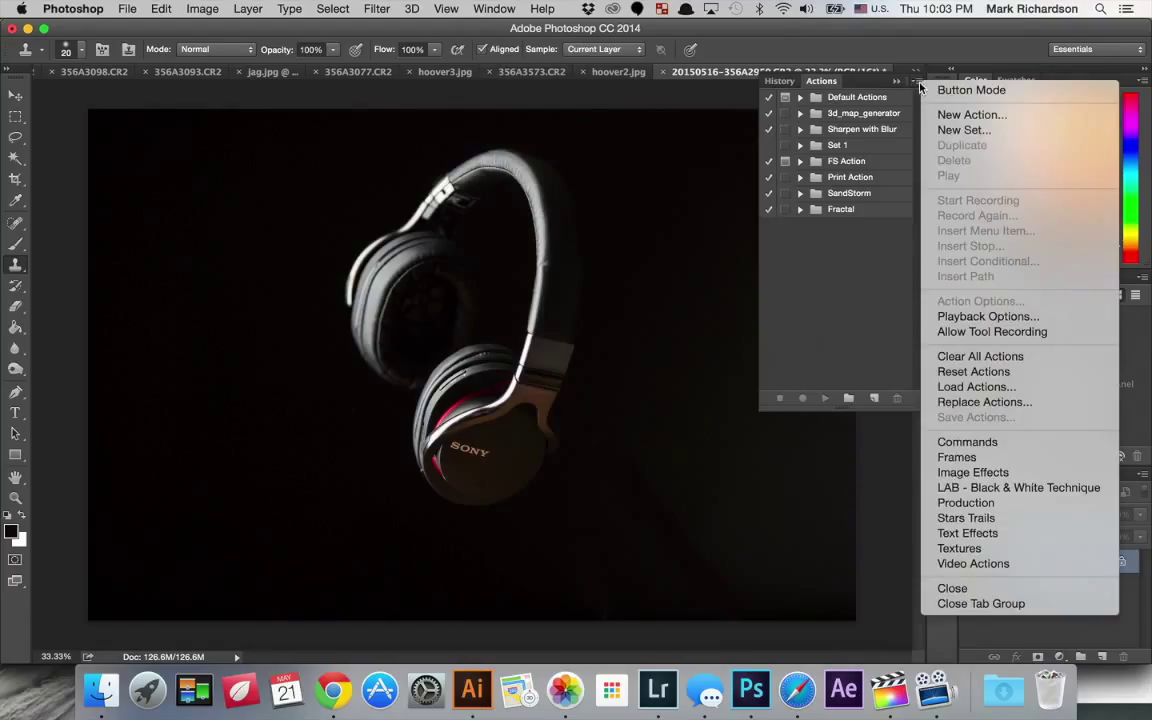
click(918, 84)
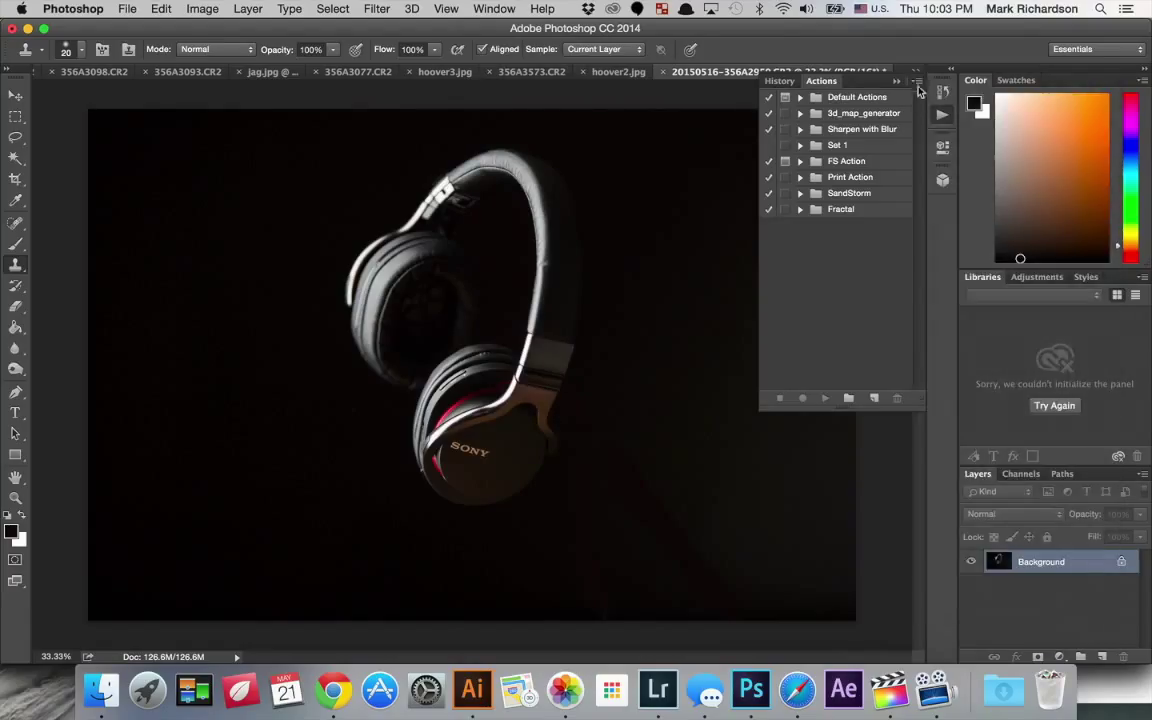
click(918, 84)
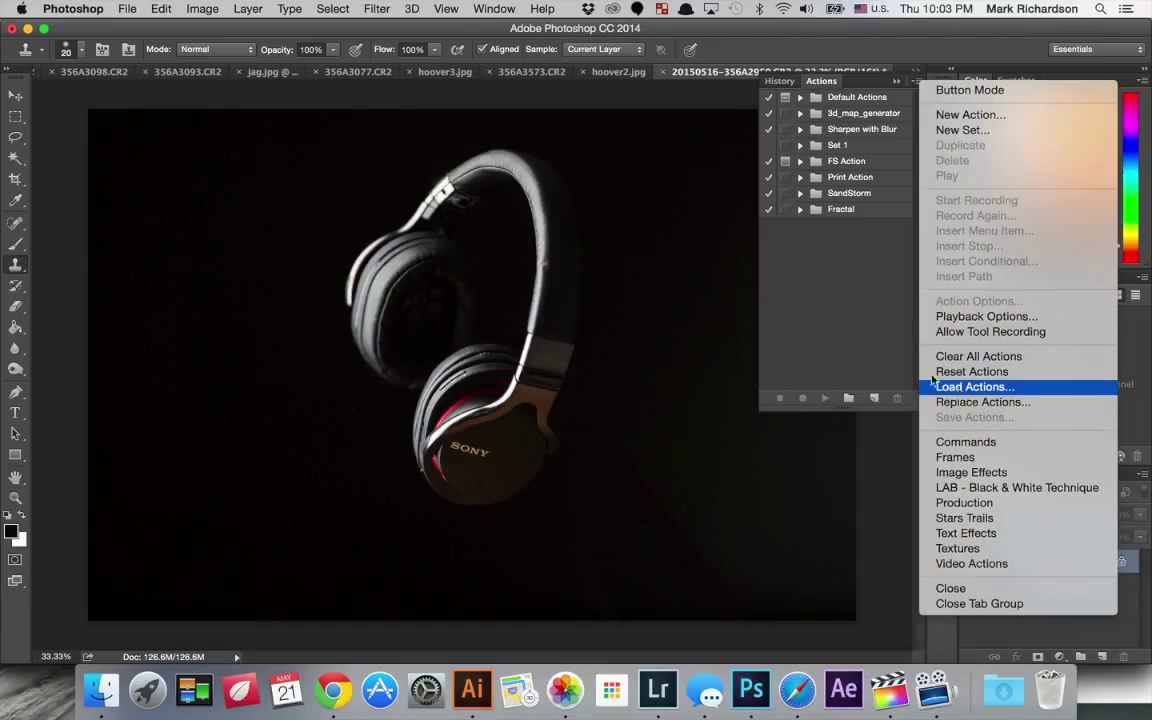
click(805, 316)
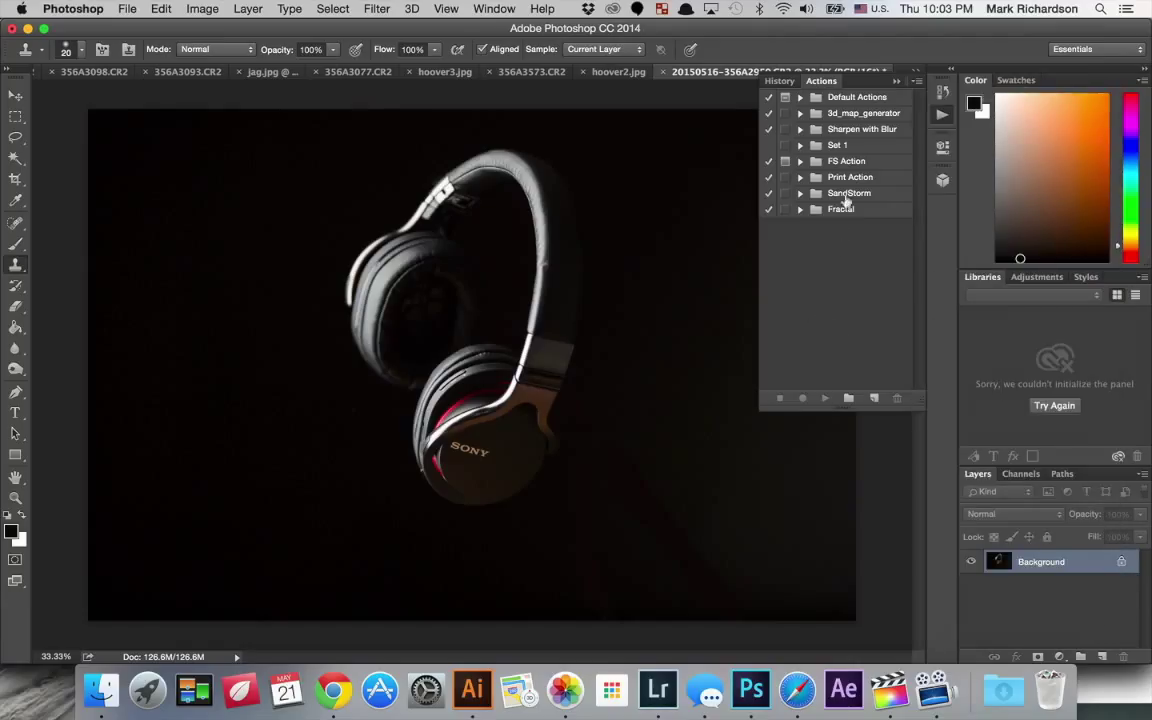
click(848, 195)
click(799, 193)
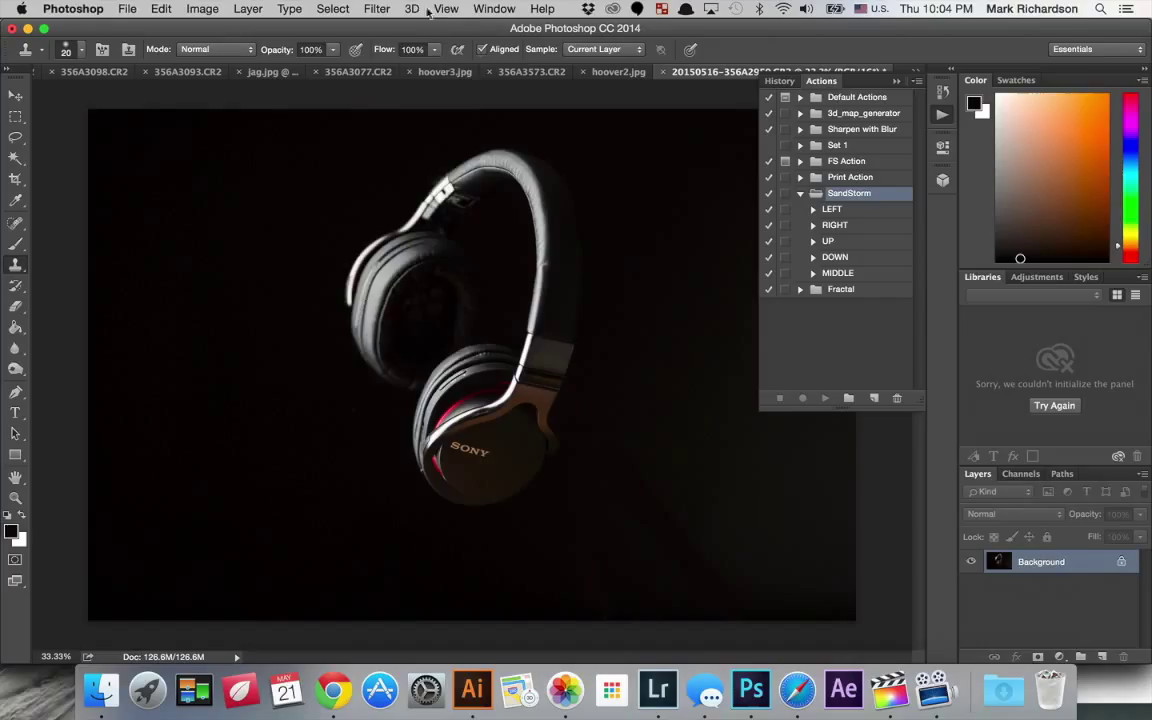
- Create a new layer named 'brush' above Background and switch to the Brush tool
click(289, 8)
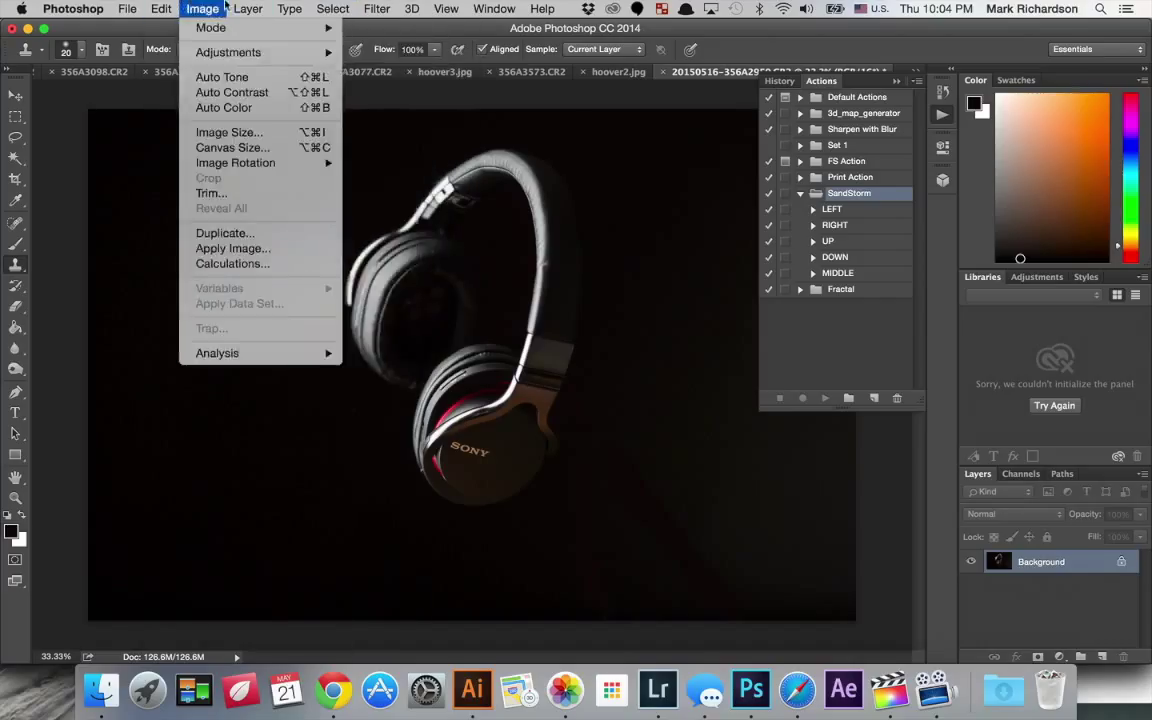
mouse_move(240, 8)
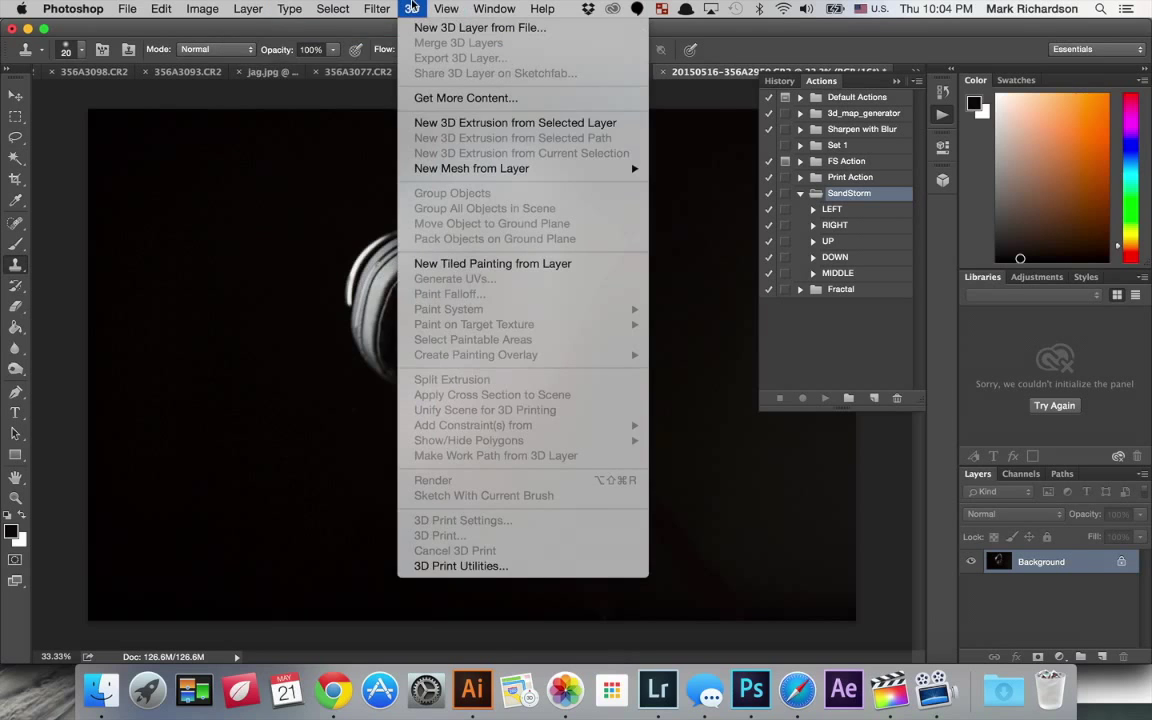
click(932, 437)
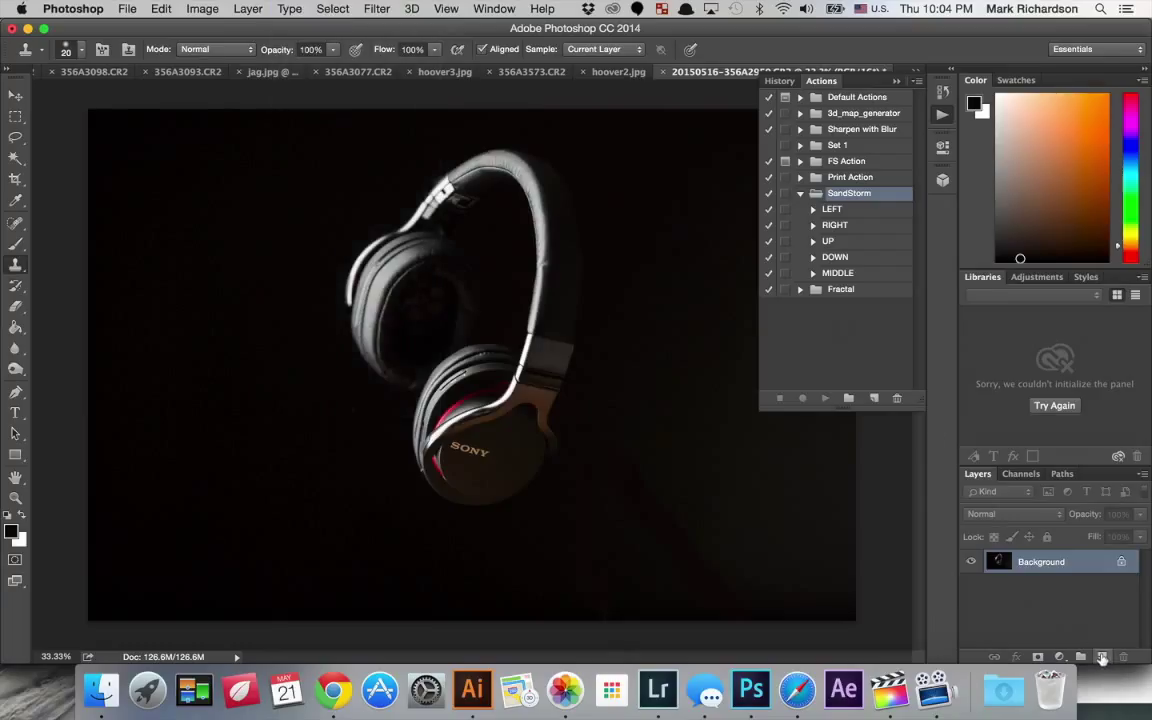
click(1101, 657)
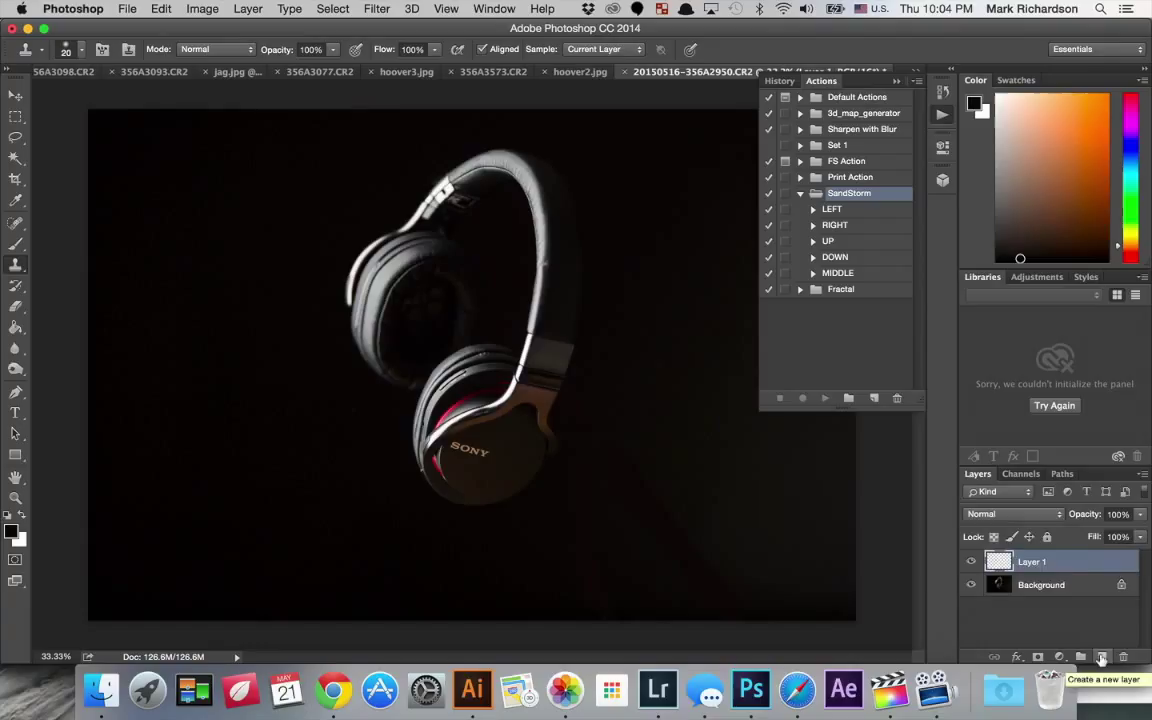
double_click(1034, 561)
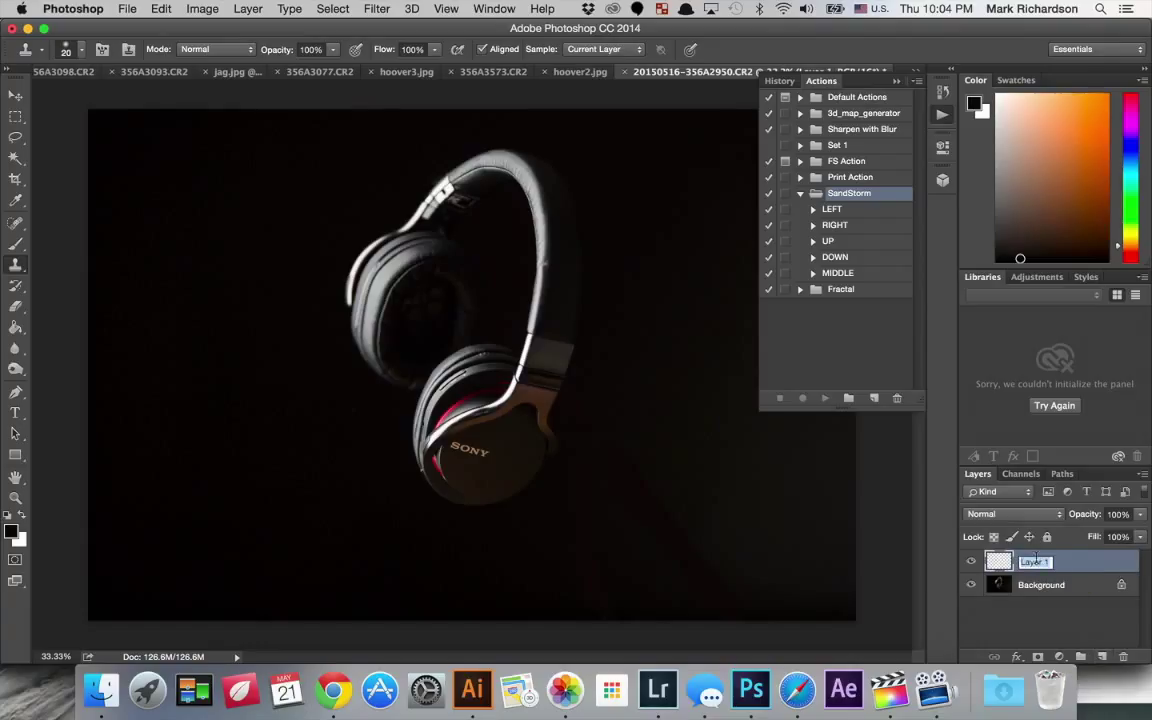
text(brush)
key(Return)
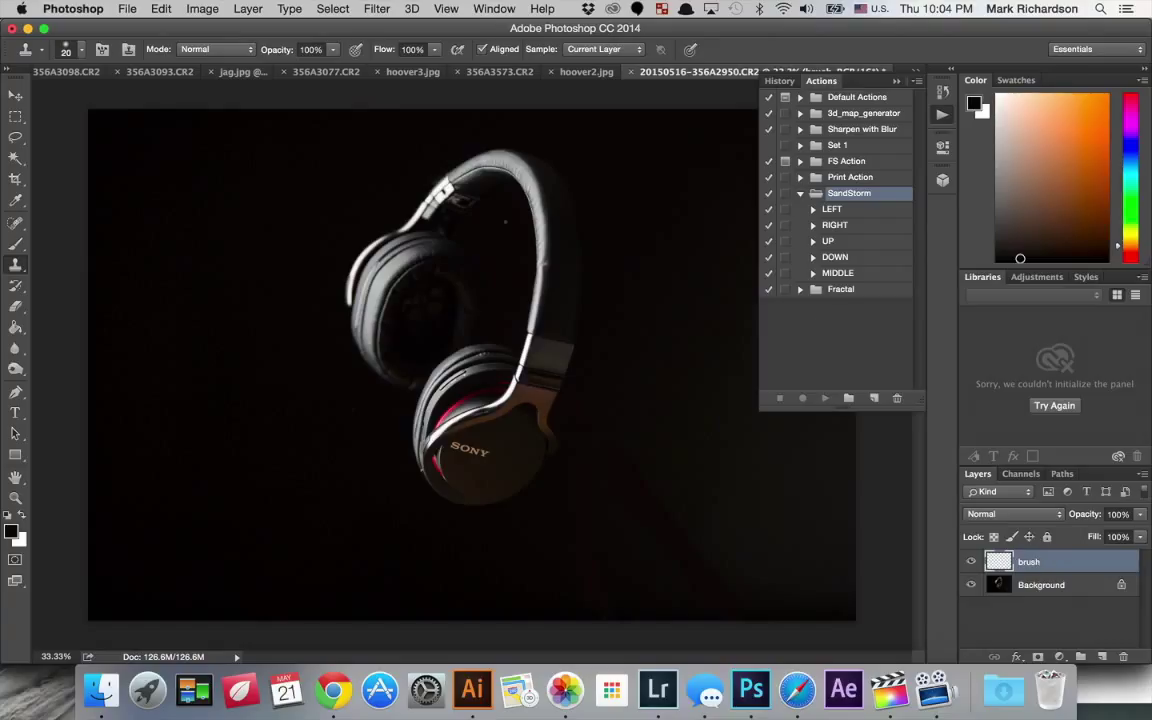
key(b)
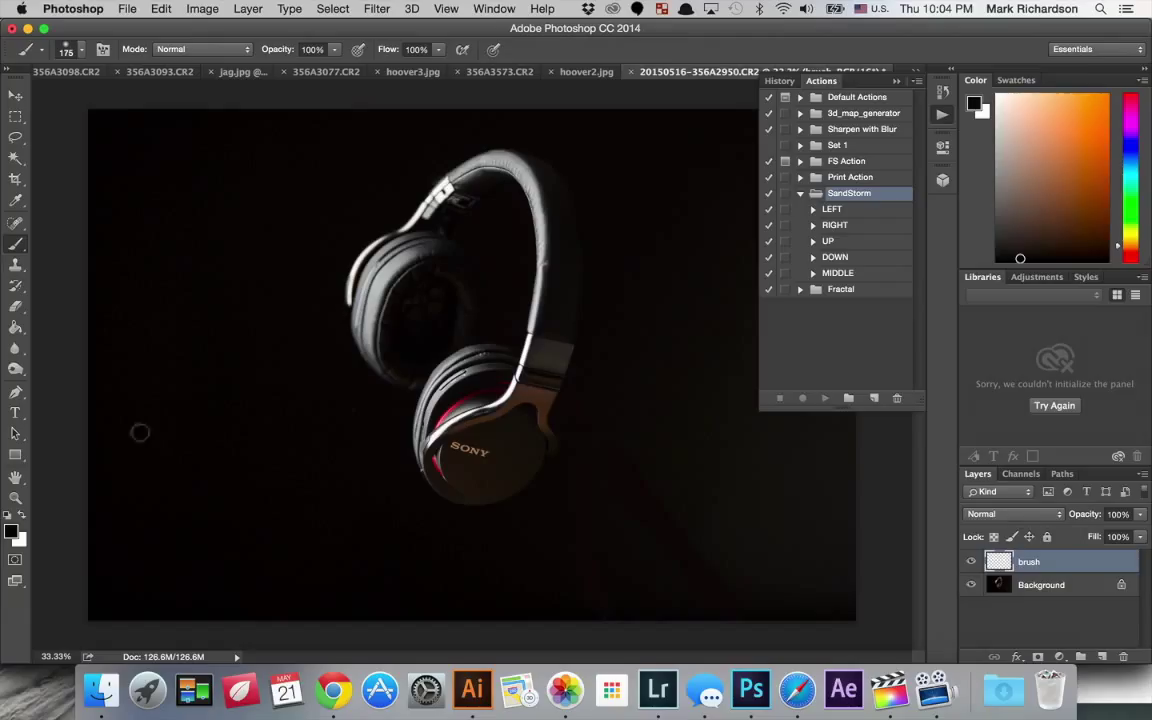
- Set the foreground colour to light beige d5cec3
click(13, 533)
drag(362, 268, 409, 260)
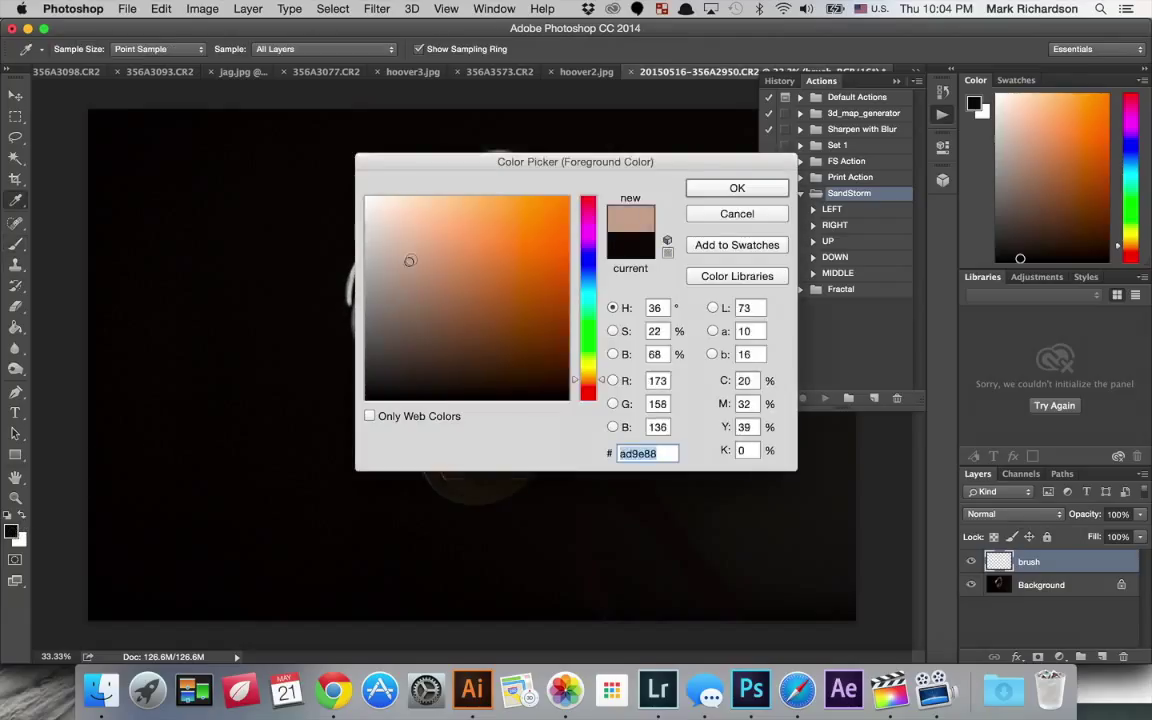
click(382, 230)
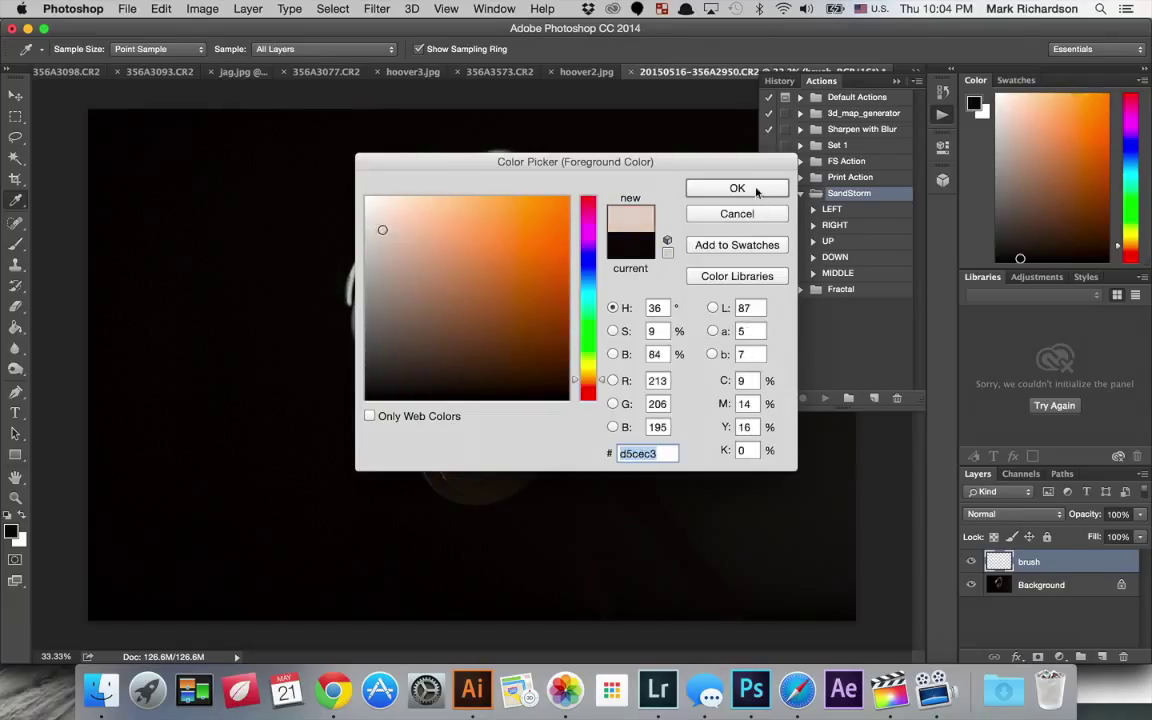
click(757, 190)
- Set the brush size to 300 and paint beige over the headband and left earcup
key(b)
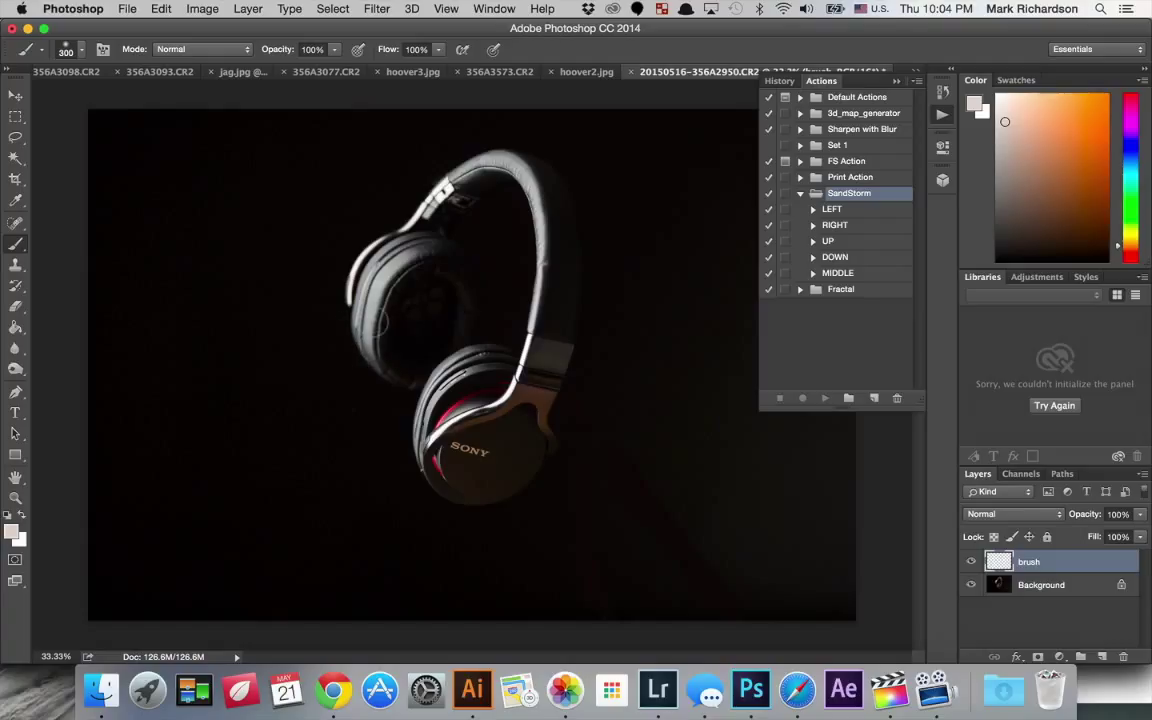
key(bracketright)
key(bracketleft)
mouse_move(386, 360)
mouse_down()
mouse_move(358, 328)
mouse_move(335, 245)
mouse_move(375, 220)
mouse_move(320, 265)
mouse_move(430, 272)
mouse_move(410, 228)
mouse_move(435, 285)
mouse_move(370, 310)
mouse_move(375, 260)
mouse_move(365, 312)
mouse_move(365, 335)
mouse_move(399, 370)
mouse_move(385, 310)
mouse_move(325, 262)
mouse_move(424, 222)
mouse_move(420, 175)
mouse_move(445, 155)
mouse_move(475, 145)
mouse_move(505, 165)
mouse_move(545, 235)
mouse_move(552, 295)
mouse_move(550, 245)
mouse_move(530, 200)
mouse_move(480, 160)
mouse_move(444, 195)
mouse_move(430, 160)
mouse_move(475, 160)
mouse_move(500, 225)
mouse_move(567, 319)
mouse_move(515, 300)
mouse_up()
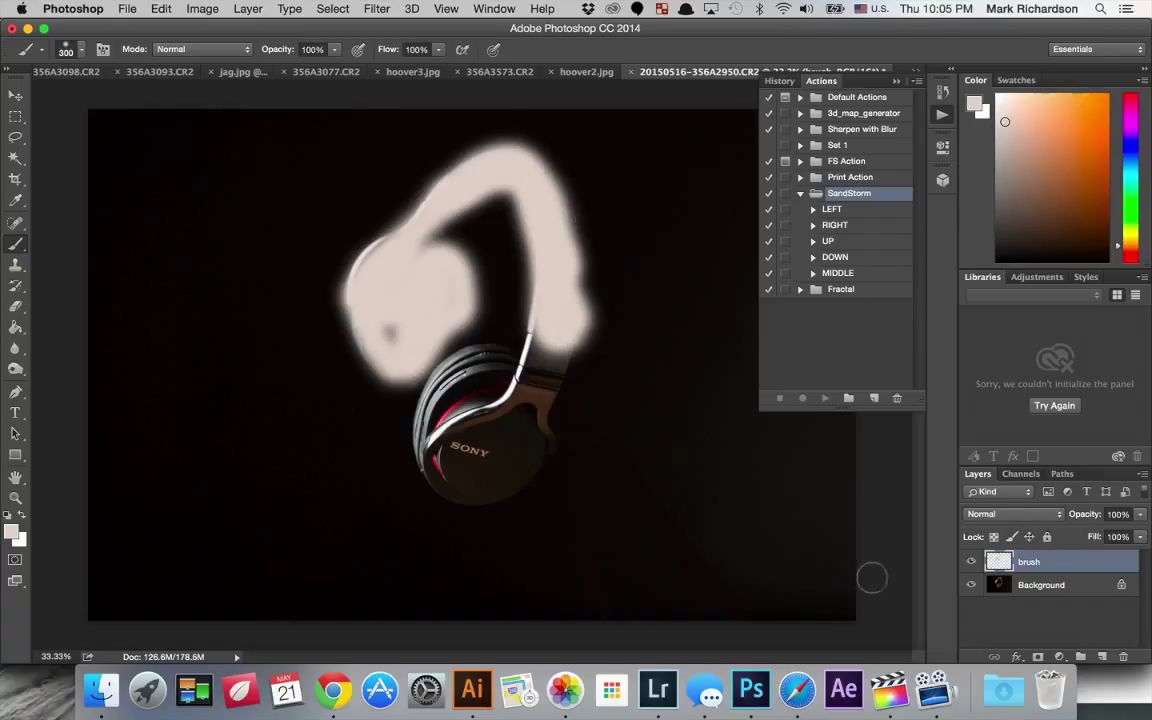
- Check the brush-layer stroke, then play the SandStorm UP action on the painted area
click(970, 562)
click(970, 562)
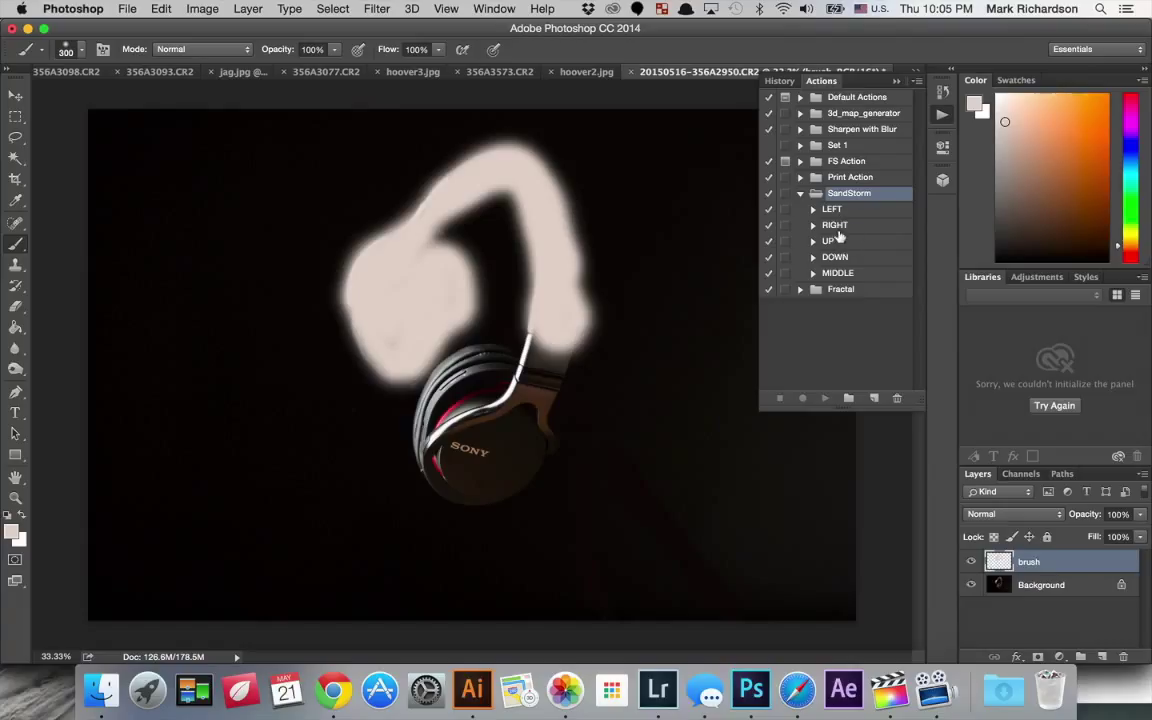
click(832, 241)
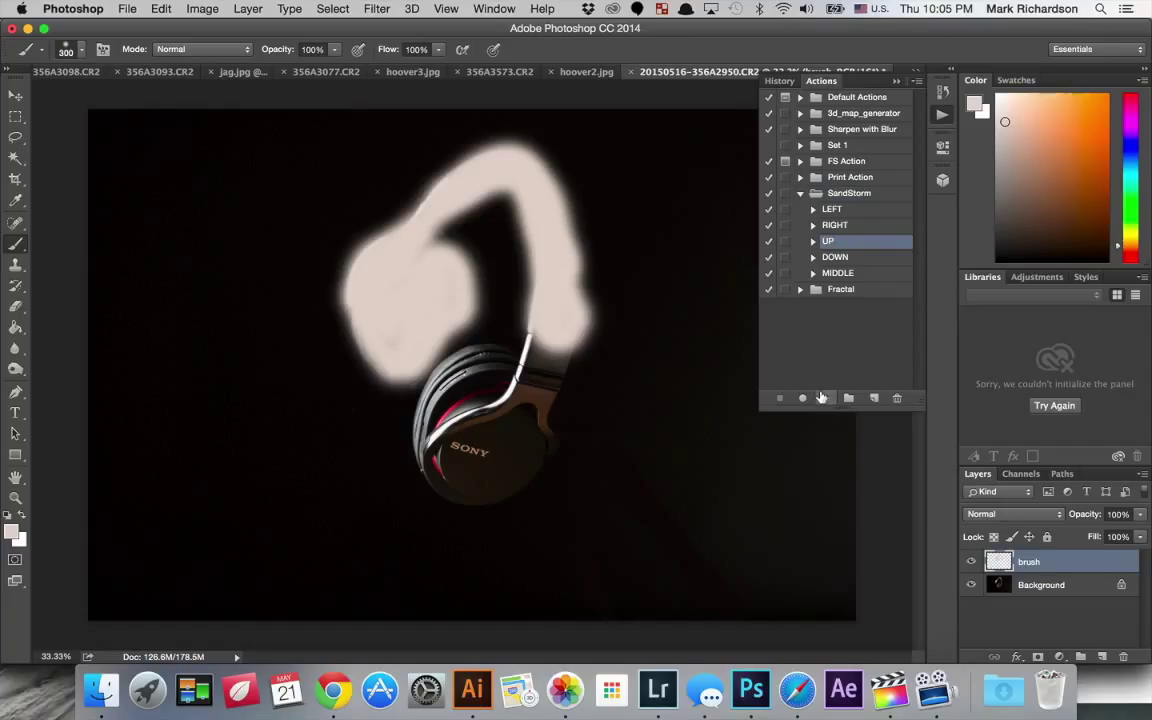
click(821, 398)
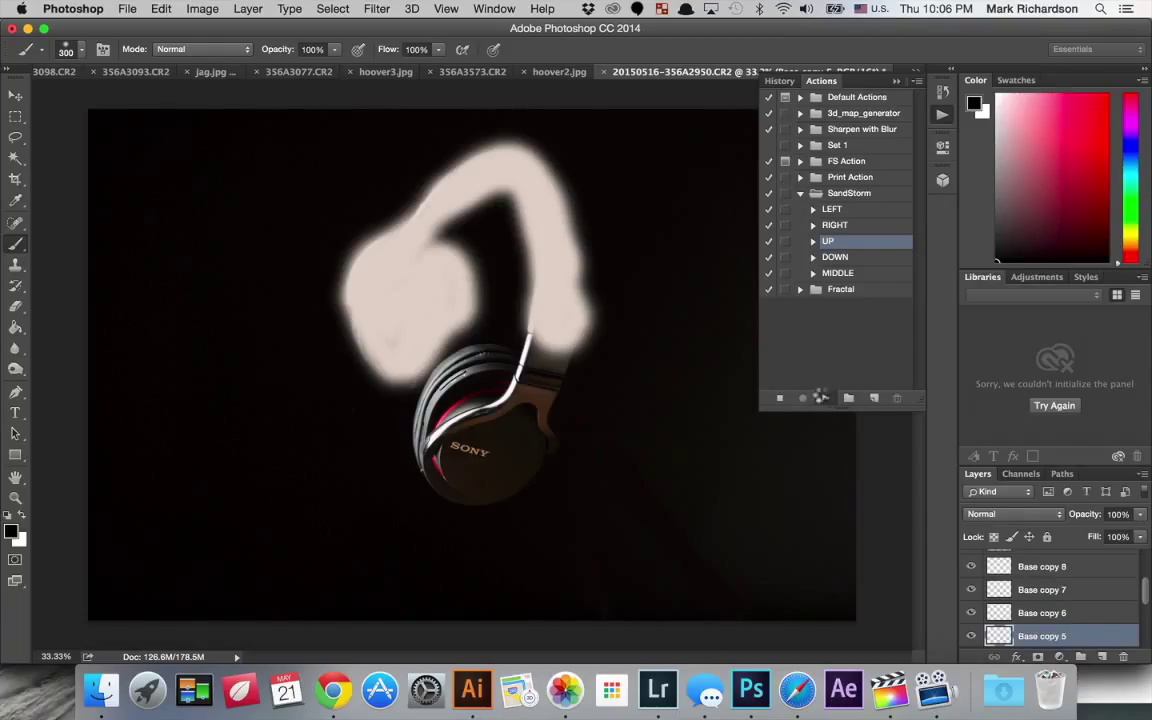
click(822, 397)
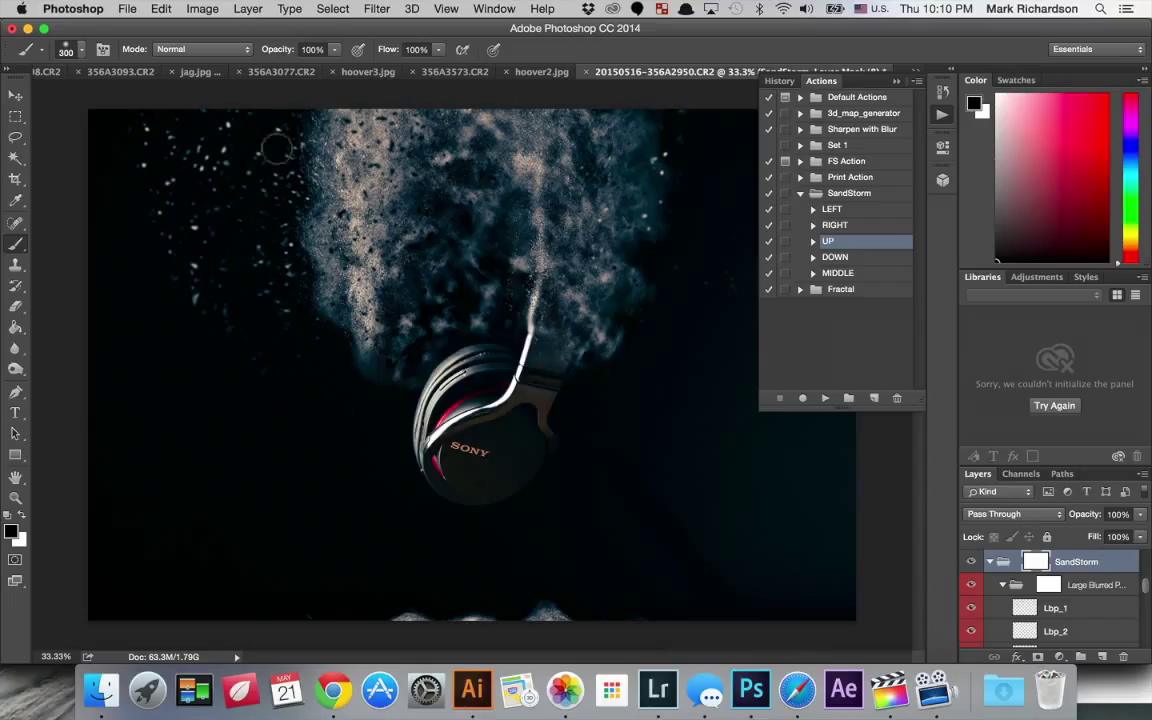
- Check the colour mode under Image > Mode, then select the Crop tool
click(203, 8)
mouse_move(210, 28)
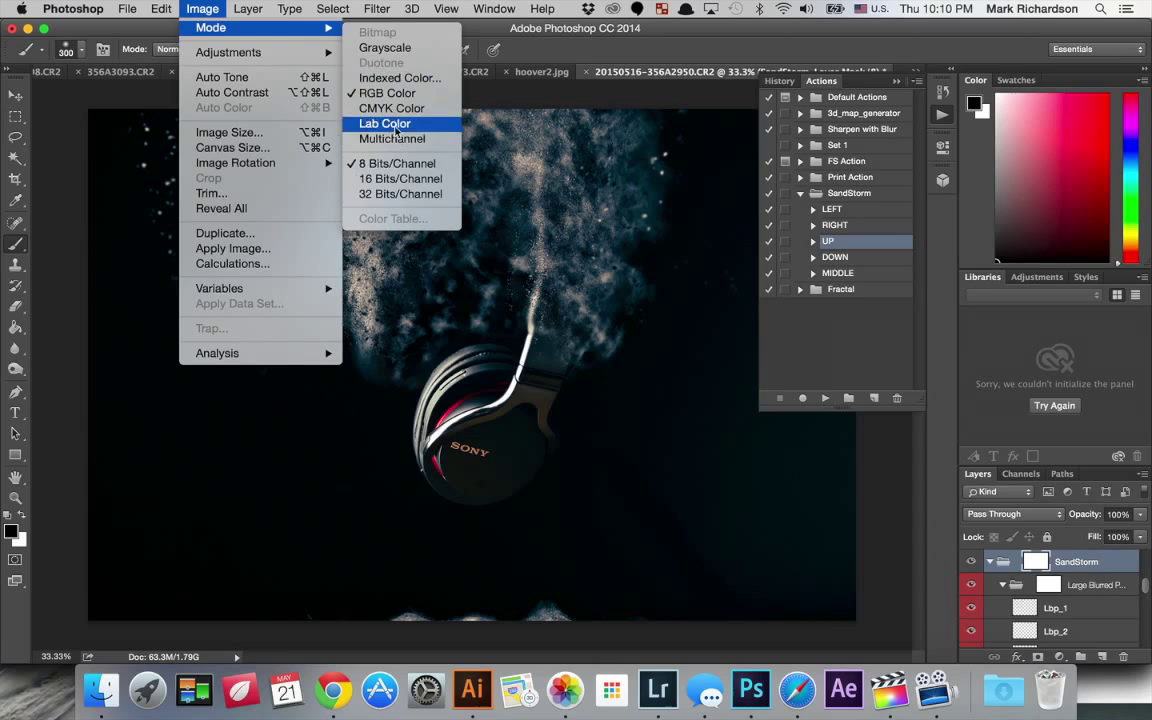
click(200, 8)
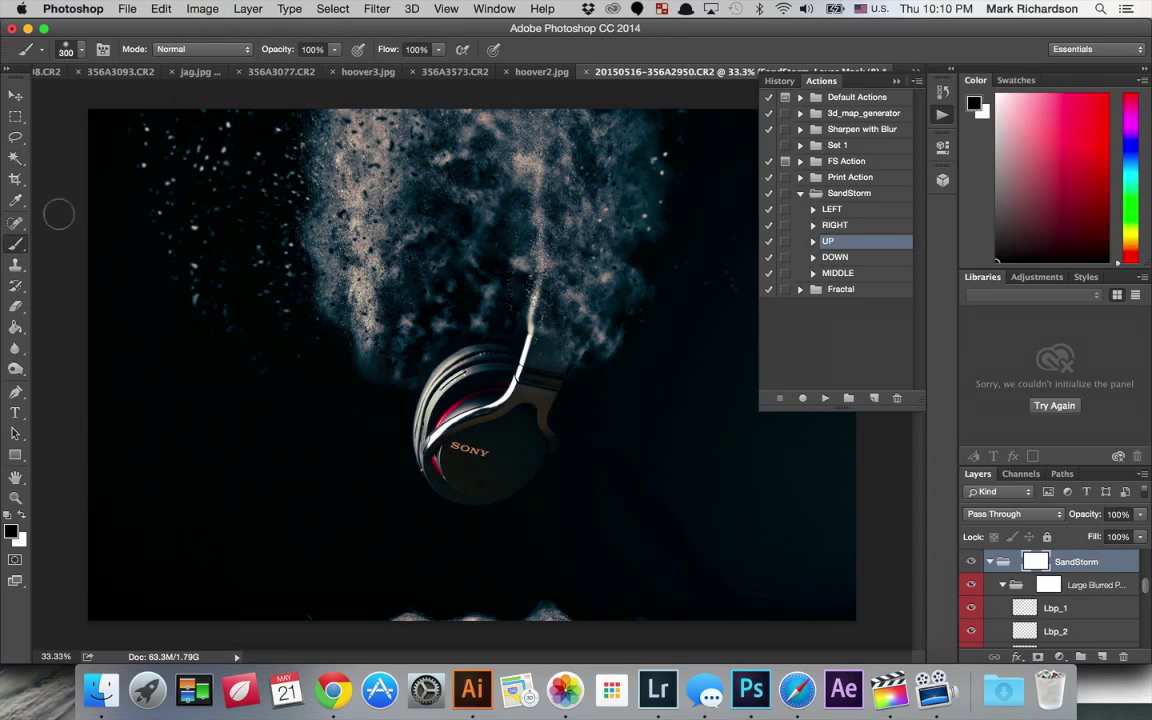
click(15, 178)
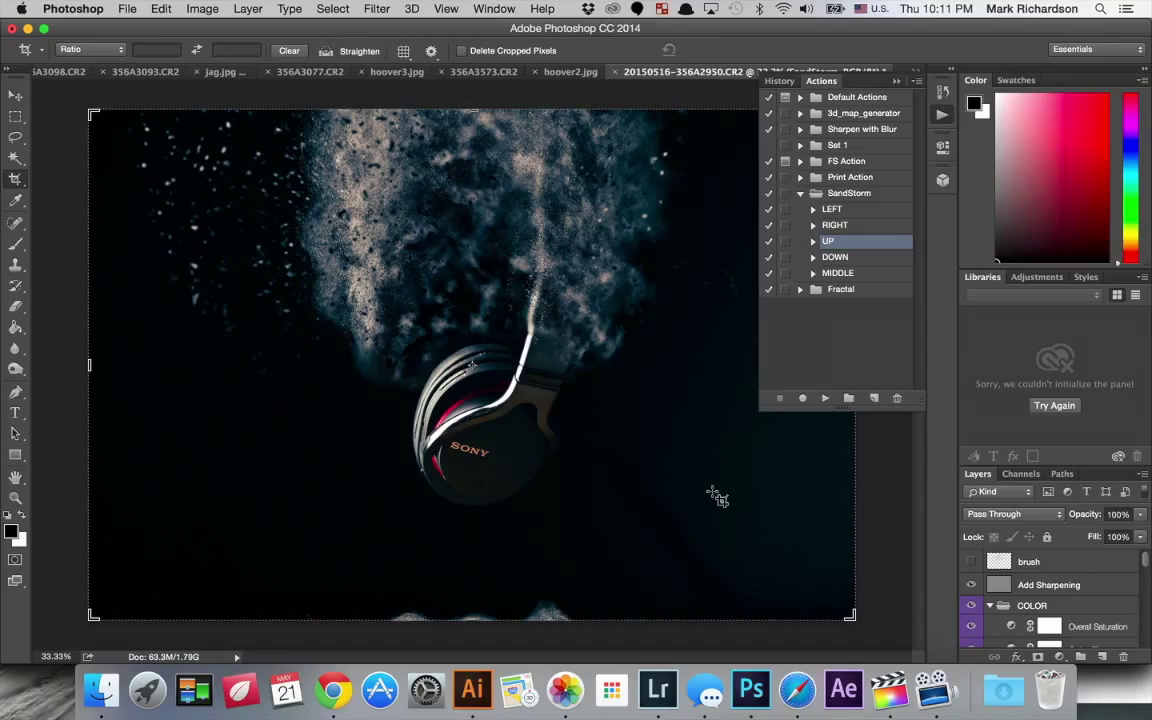